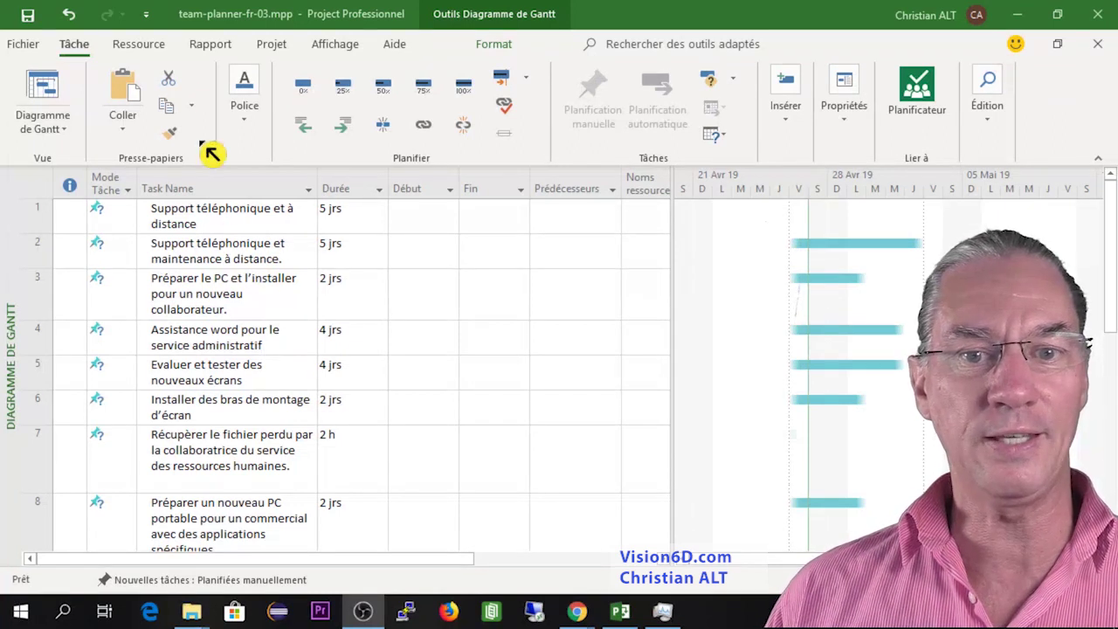
Switch to the Team Planner view and look through the unassigned tasks
{"action": "left_click", "coordinate": [156, 54]}
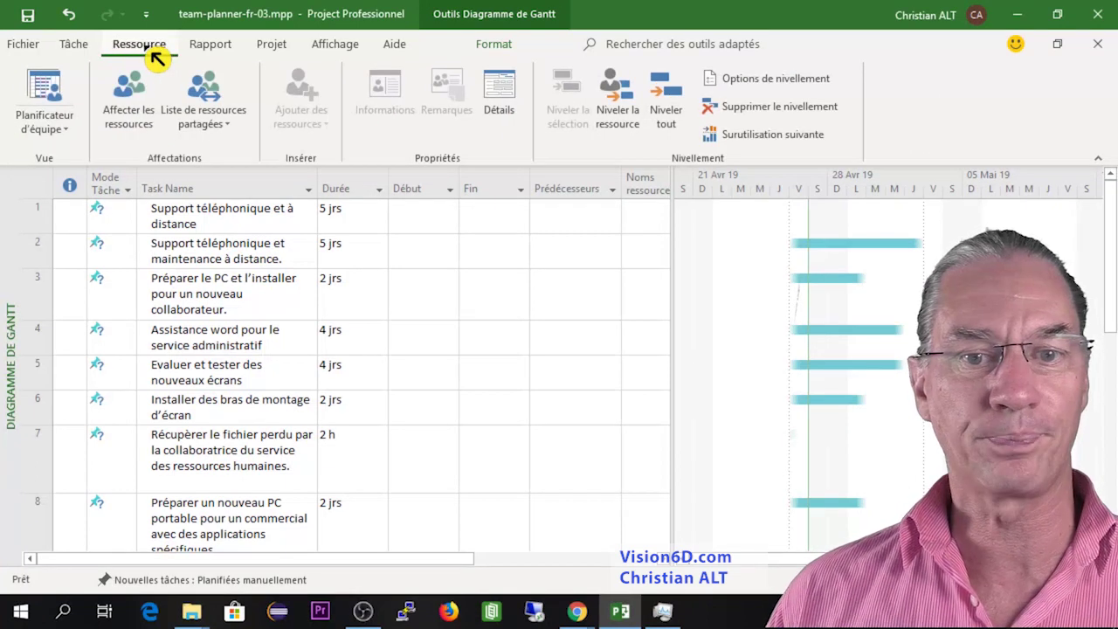
{"action": "left_click", "coordinate": [65, 96]}
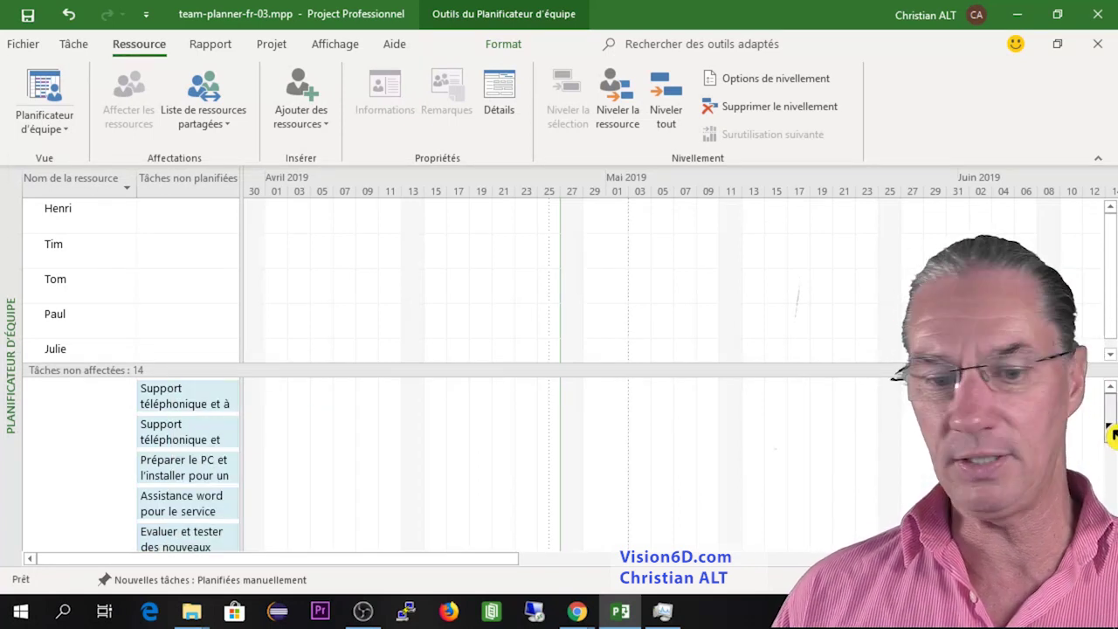
{"action": "left_click_drag", "start_coordinate": [1111, 434], "coordinate": [1112, 404]}
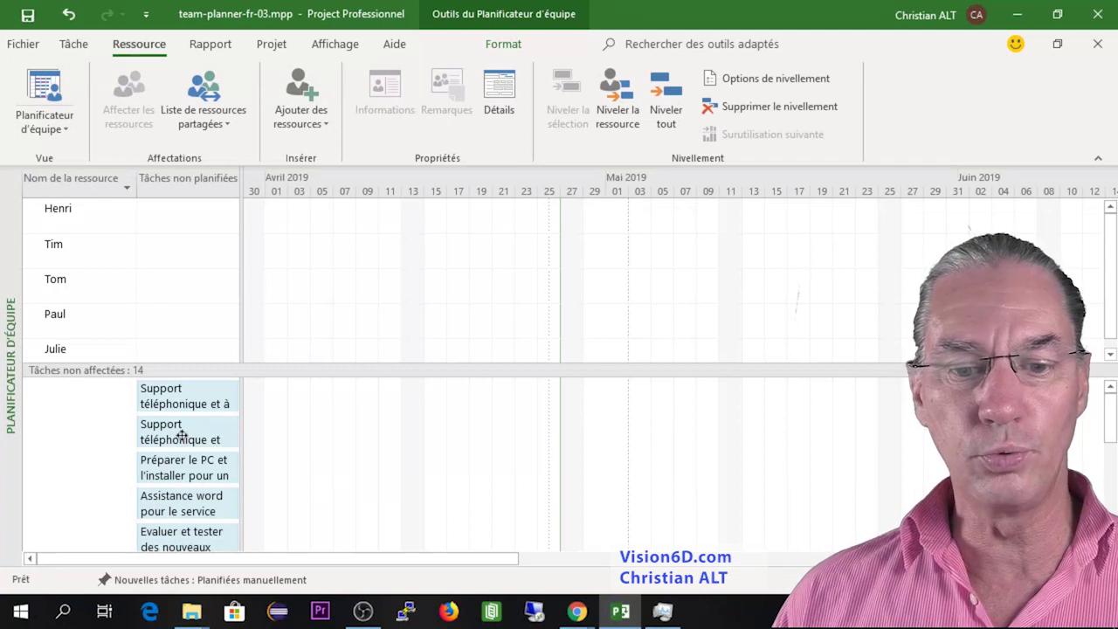
Try scheduling the unassigned task "Support téléphonique et à distance" from 05.04.19, and return it to the unscheduled tasks
{"action": "left_click_drag", "start_coordinate": [169, 395], "coordinate": [325, 407]}
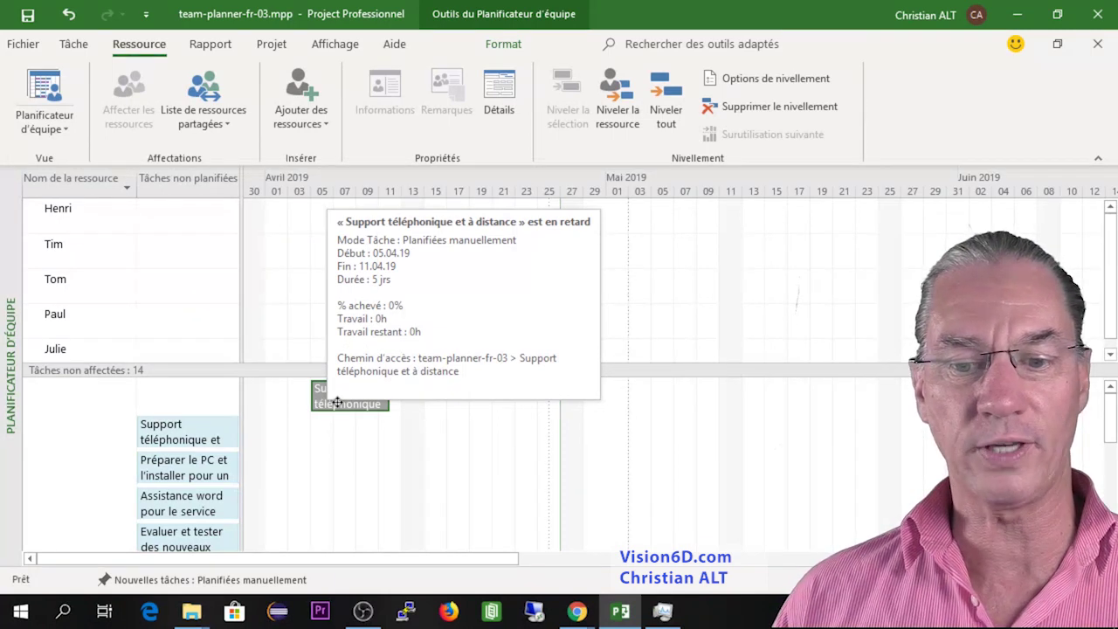
{"action": "left_click_drag", "start_coordinate": [337, 403], "coordinate": [211, 408]}
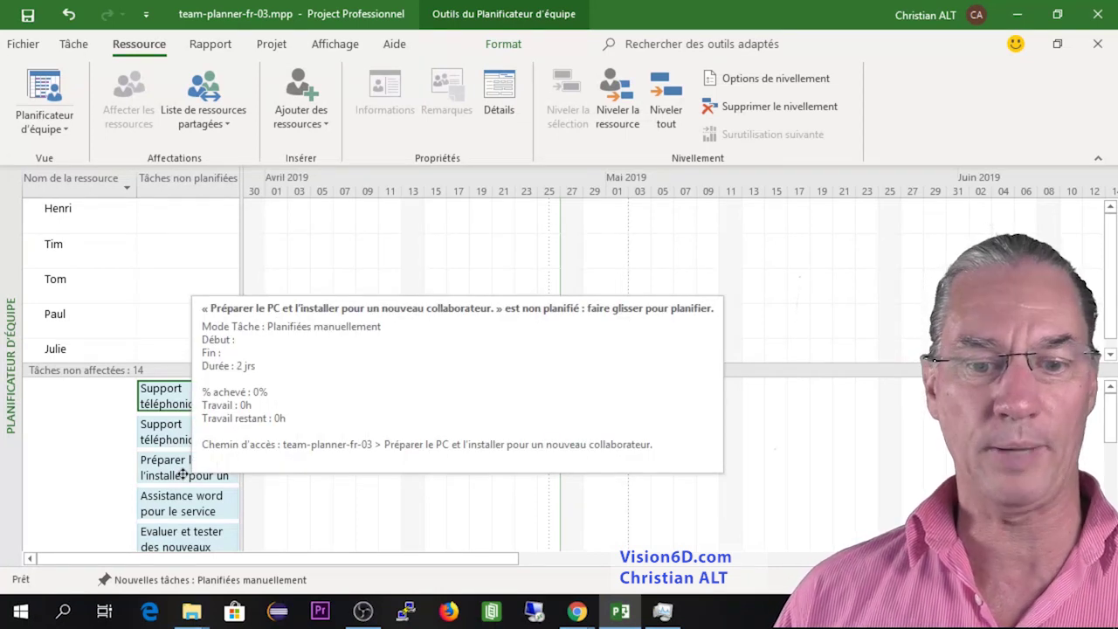
Assign "Préparer le PC et l'installer pour un nouveau collaborateur" and "Evaluer et tester des nouveaux écrans" to the first resource as unscheduled tasks
{"action": "left_click_drag", "start_coordinate": [183, 473], "coordinate": [203, 224]}
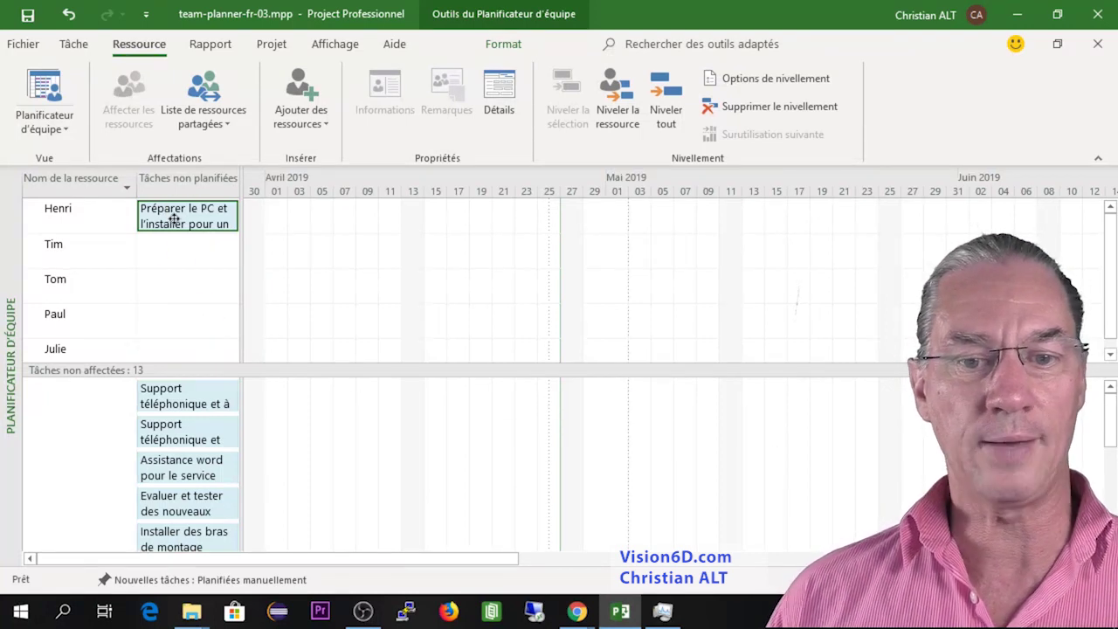
{"action": "mouse_move", "coordinate": [178, 218]}
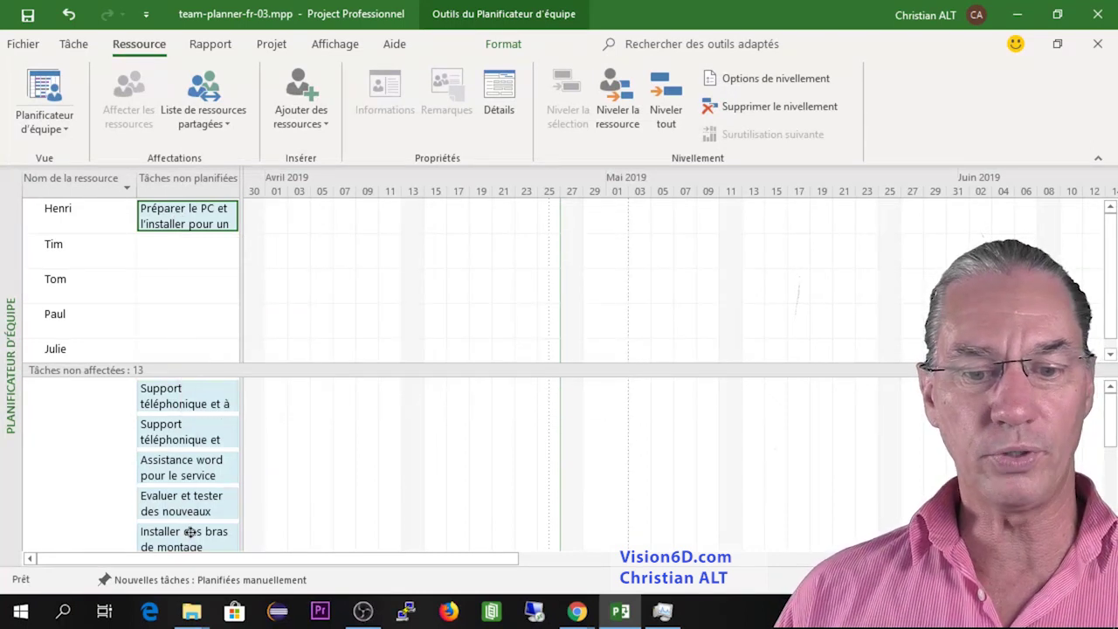
{"action": "left_click_drag", "start_coordinate": [197, 500], "coordinate": [209, 217]}
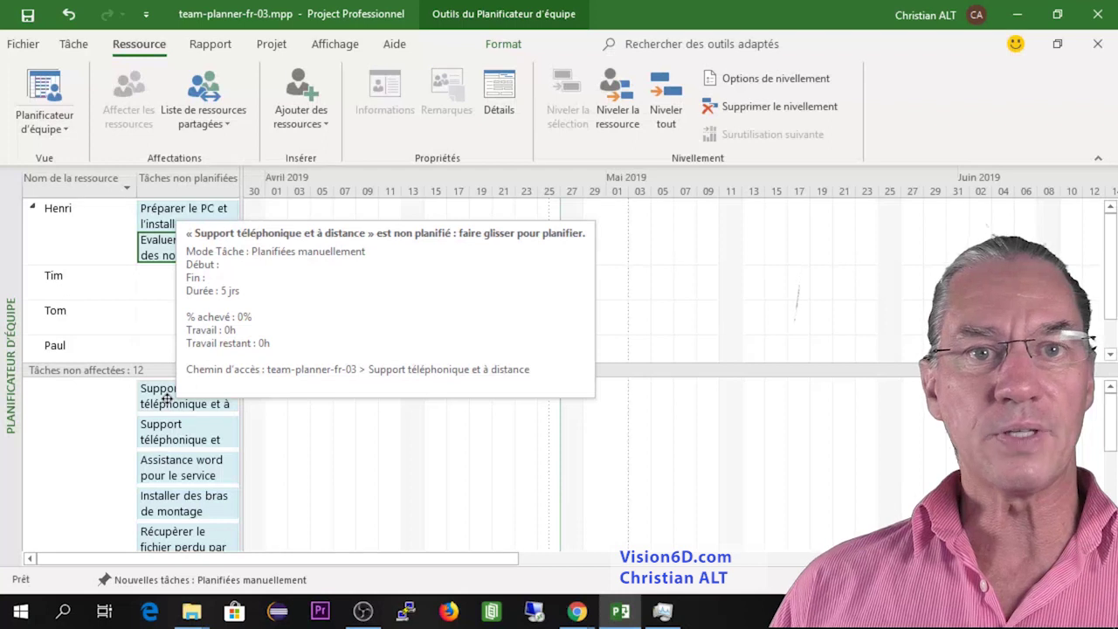
Schedule "Support téléphonique et à distance" for the second resource from 22 April 2019 and "Support téléphonique et maintenance à distance" for the first from 29 April
{"action": "left_click_drag", "start_coordinate": [166, 399], "coordinate": [273, 284]}
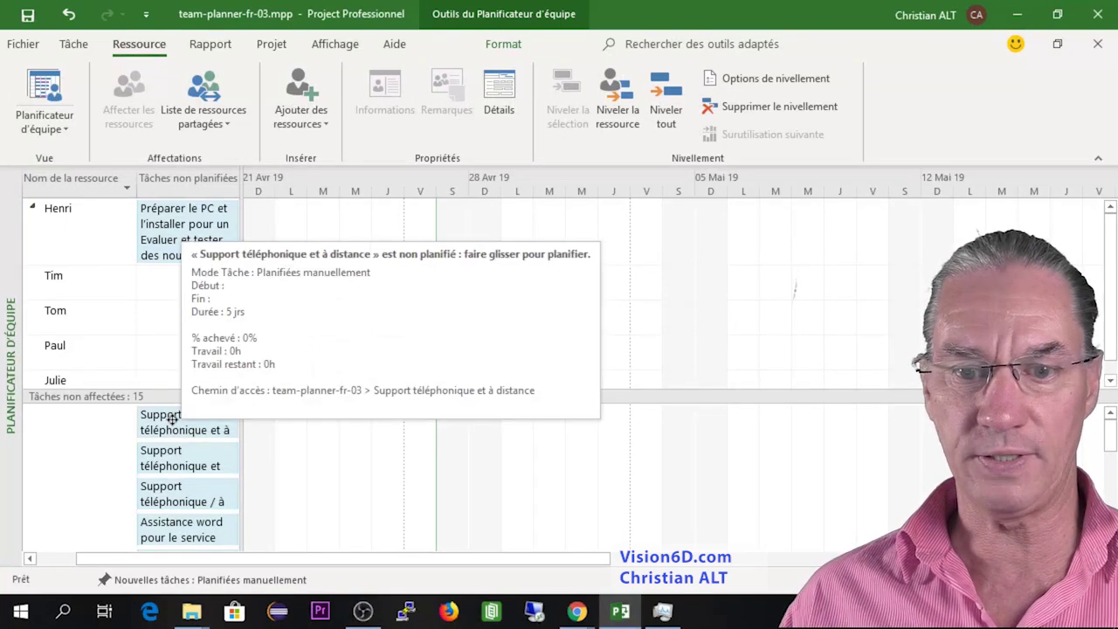
{"action": "left_click_drag", "start_coordinate": [173, 420], "coordinate": [290, 281]}
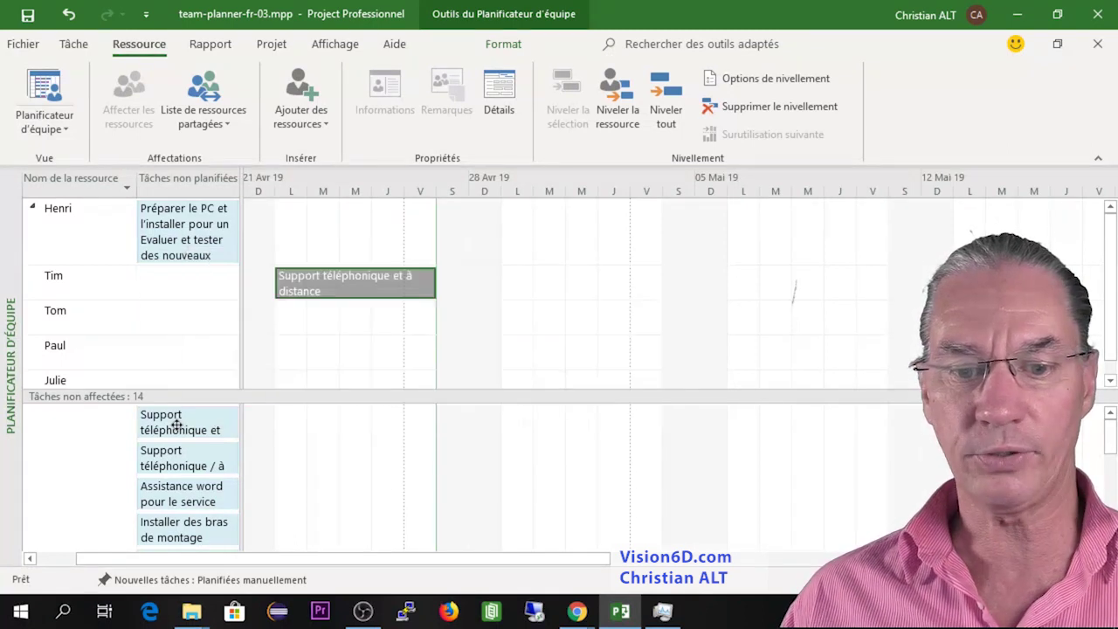
{"action": "left_click_drag", "start_coordinate": [176, 424], "coordinate": [489, 314]}
{"action": "left_click_drag", "start_coordinate": [507, 259], "coordinate": [514, 243]}
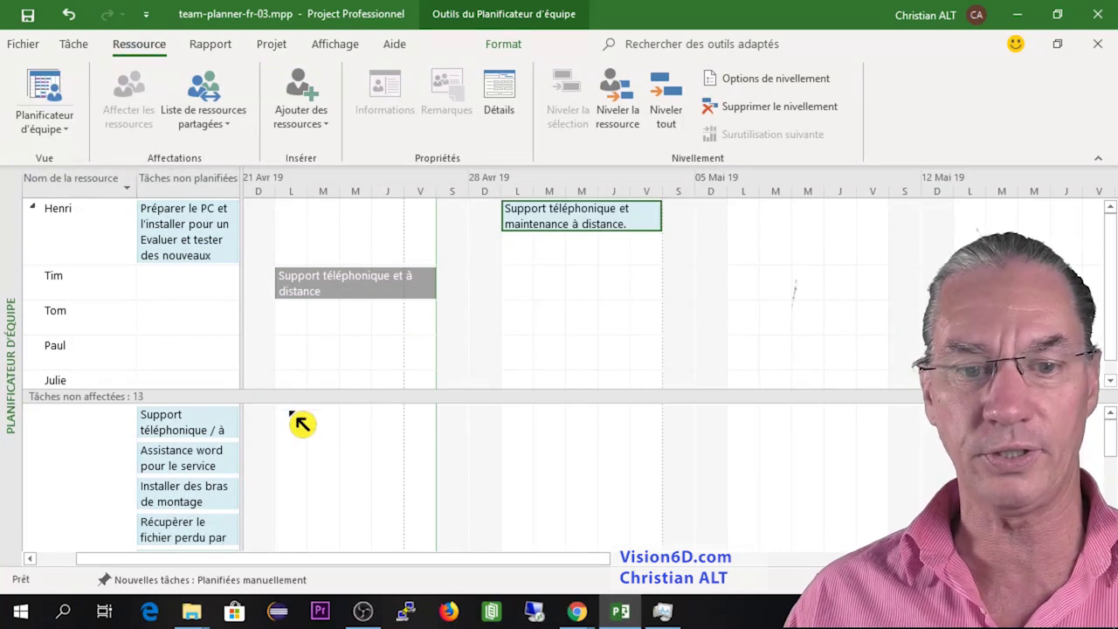
Schedule "Support téléphonique / à distance" for the third resource from 6 May 2019 and set its duration to 5 days
{"action": "left_click_drag", "start_coordinate": [179, 427], "coordinate": [732, 322]}
{"action": "mouse_move", "coordinate": [739, 323]}
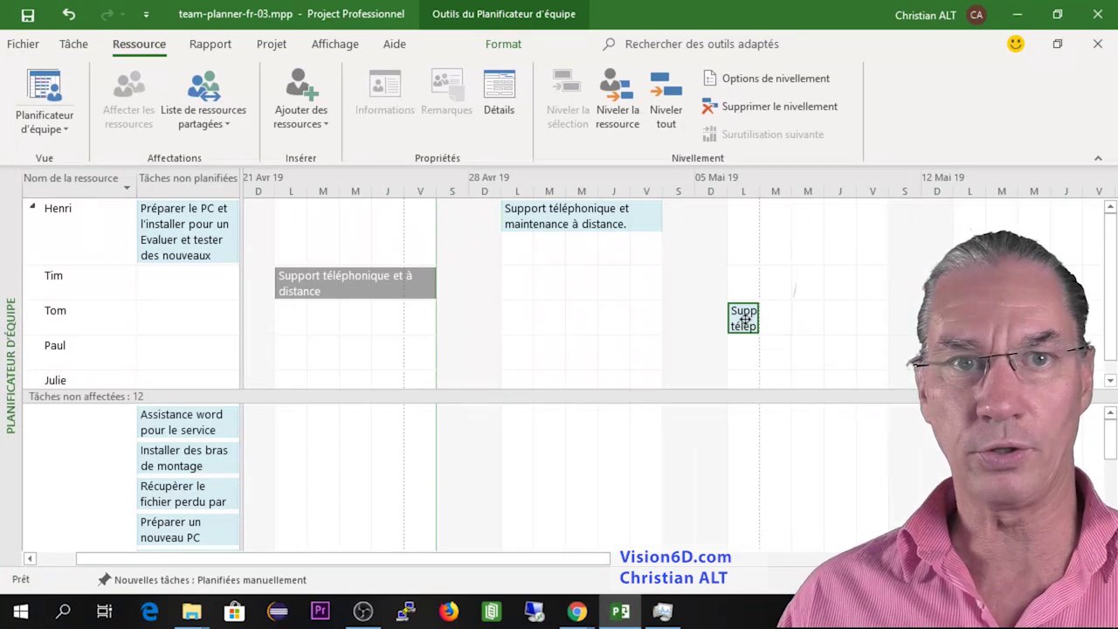
{"action": "double_click", "coordinate": [745, 324]}
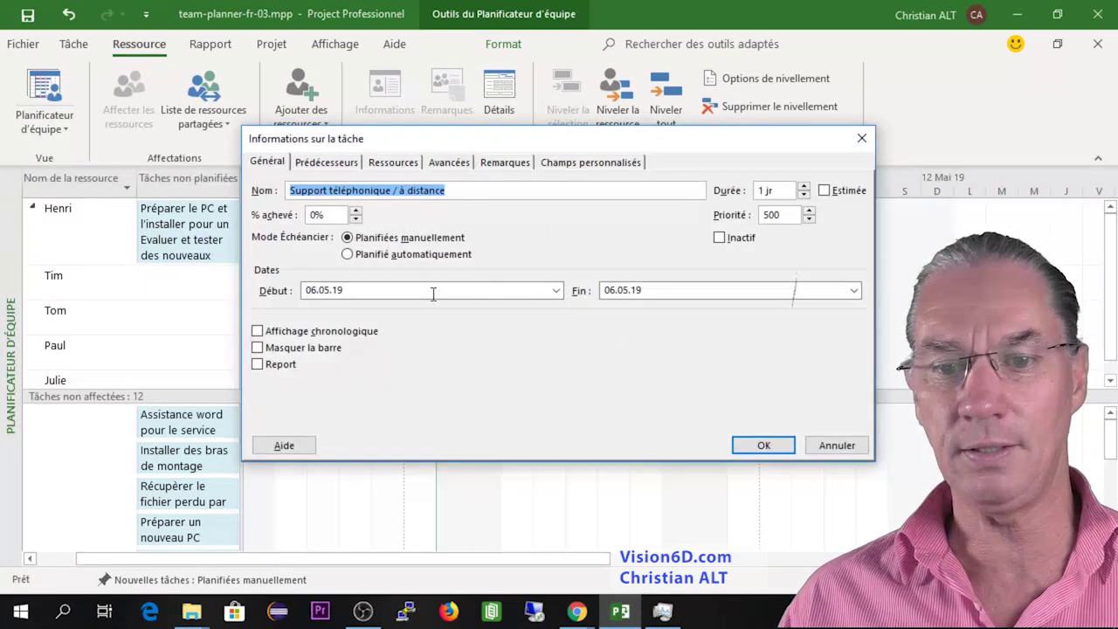
{"action": "left_click", "coordinate": [764, 190]}
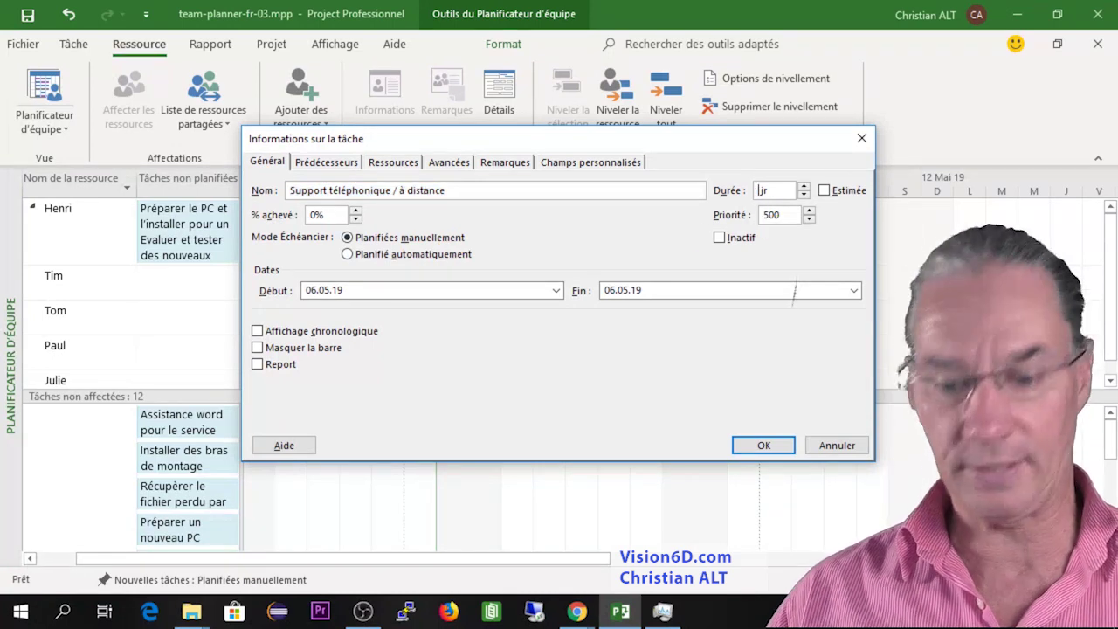
{"action": "key", "text": "BackSpace"}
{"action": "type", "text": "5"}
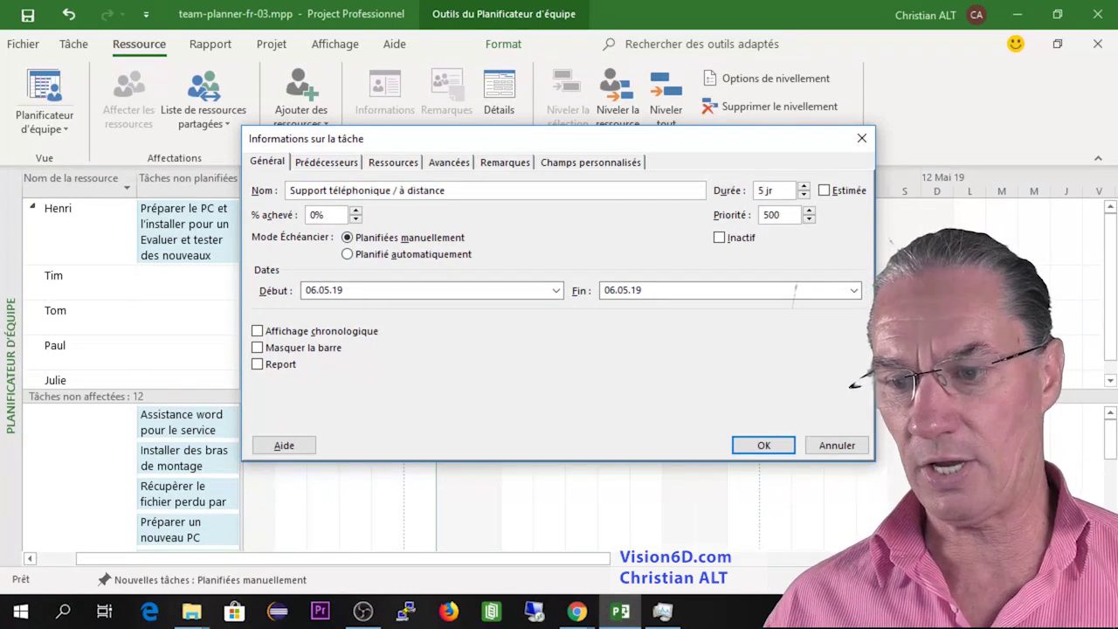
{"action": "left_click", "coordinate": [769, 448]}
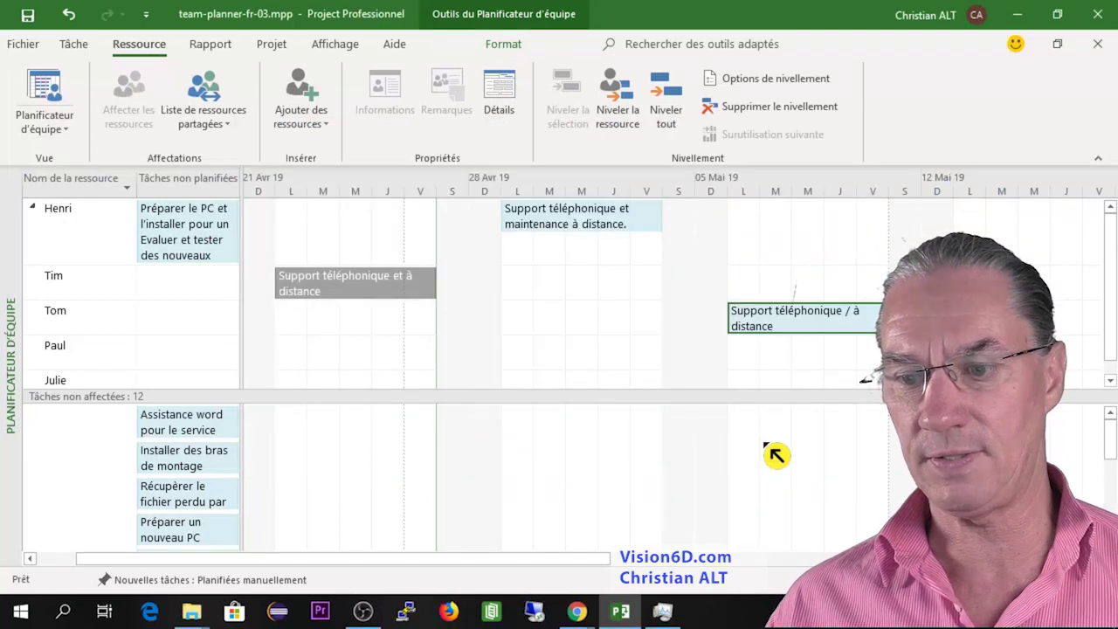
Schedule "Préparer le PC et l'installer" for the first resource and "Assistance word pour le service administratif" for the fourth, both from 22 April 2019
{"action": "mouse_move", "coordinate": [349, 280]}
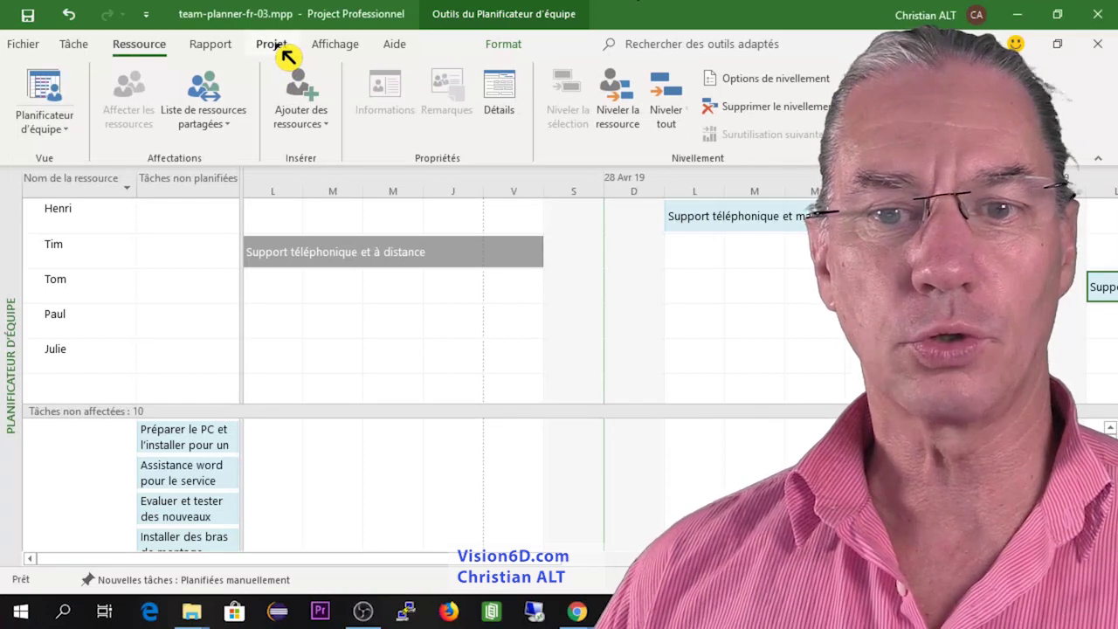
{"action": "left_click", "coordinate": [332, 50]}
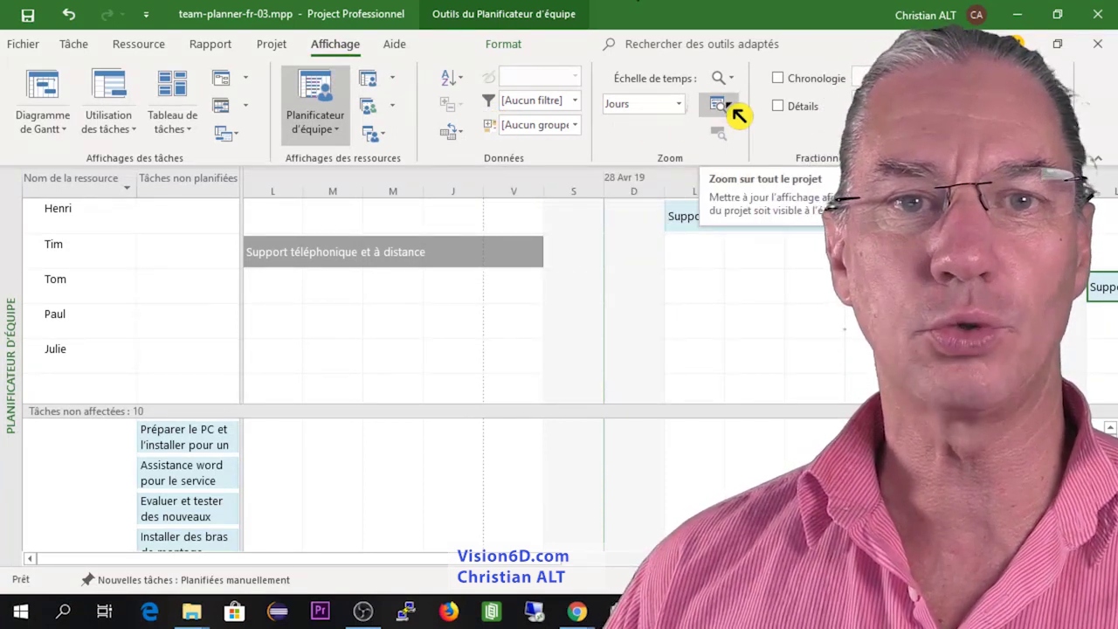
{"action": "left_click", "coordinate": [732, 108]}
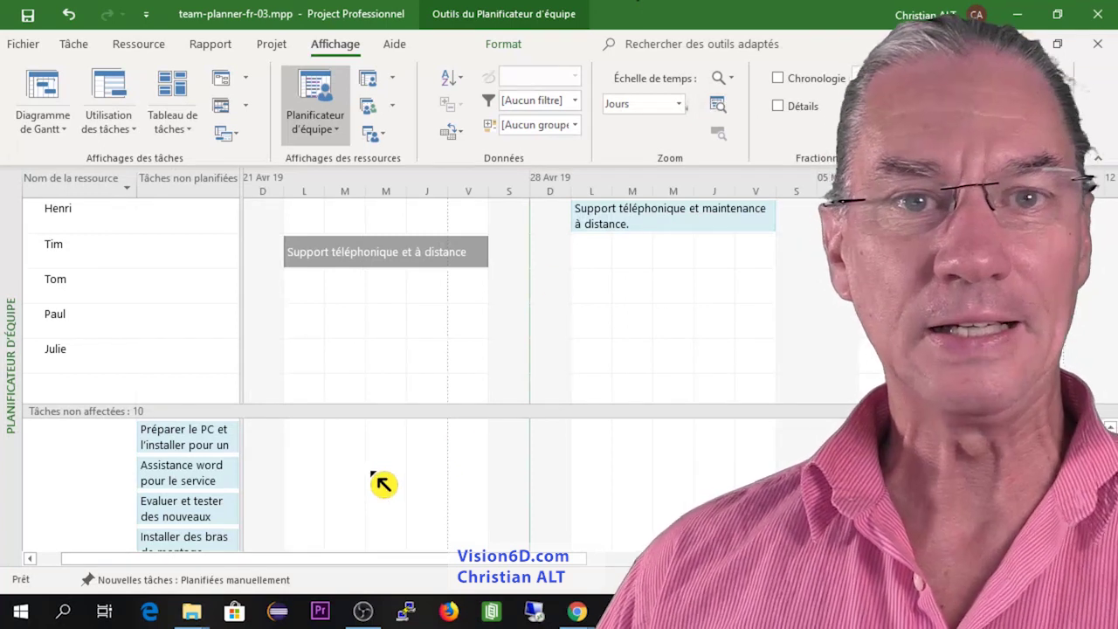
{"action": "left_click_drag", "start_coordinate": [175, 444], "coordinate": [310, 227]}
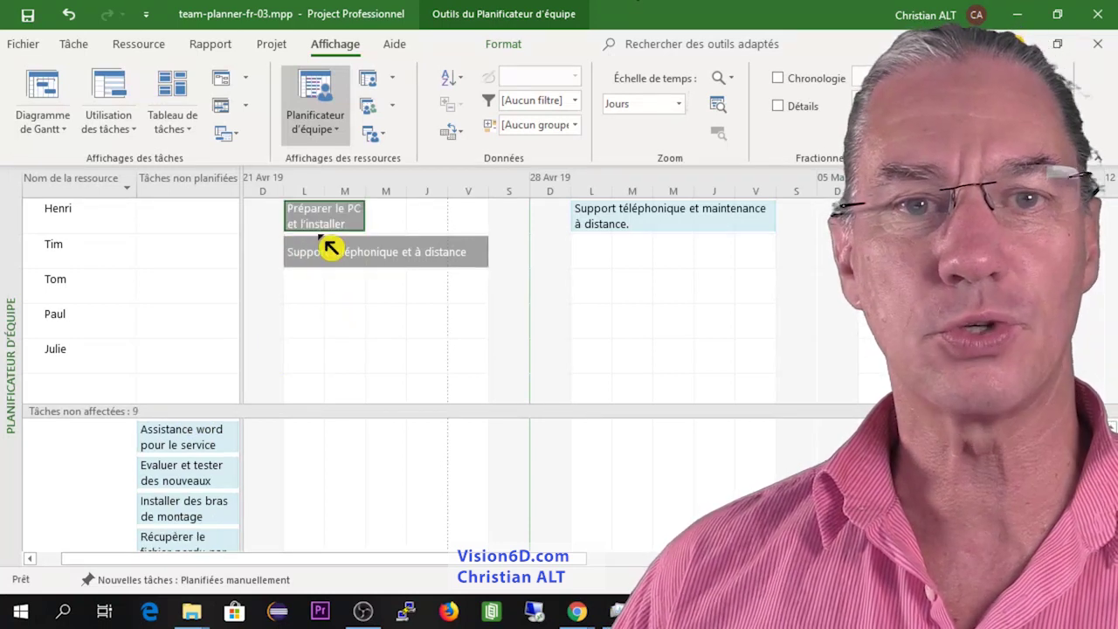
{"action": "mouse_move", "coordinate": [345, 225]}
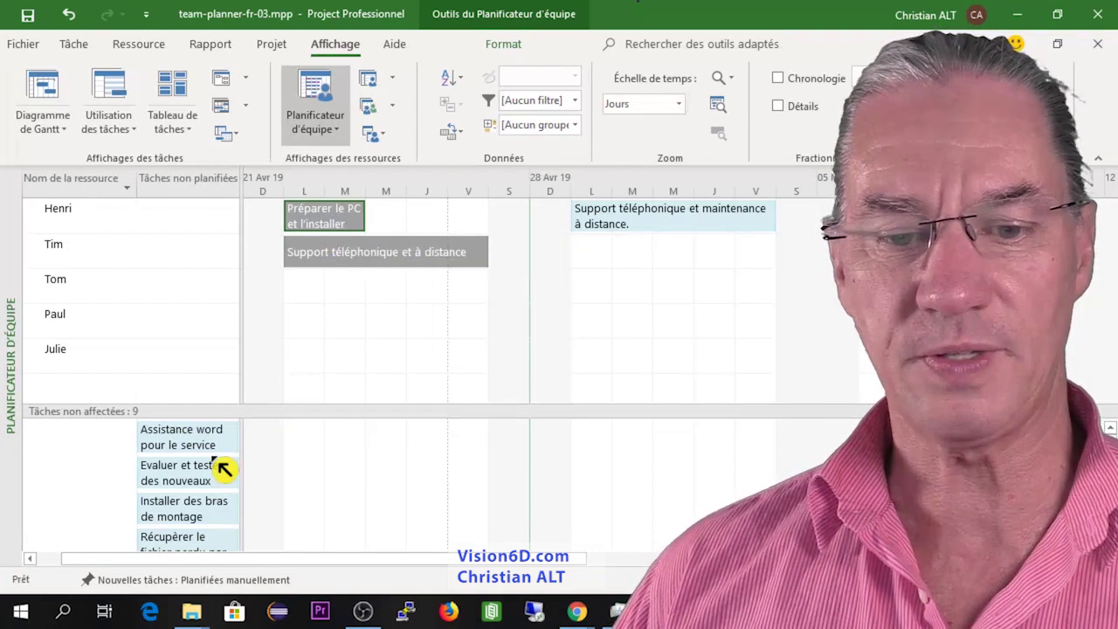
{"action": "left_click_drag", "start_coordinate": [242, 449], "coordinate": [354, 325]}
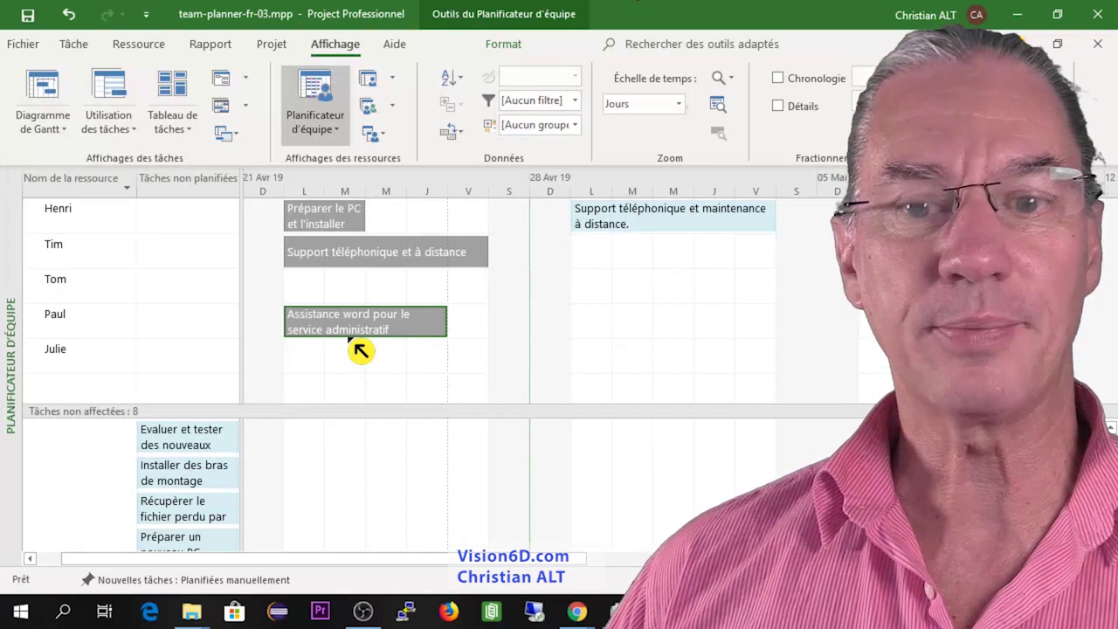
{"action": "mouse_move", "coordinate": [339, 331]}
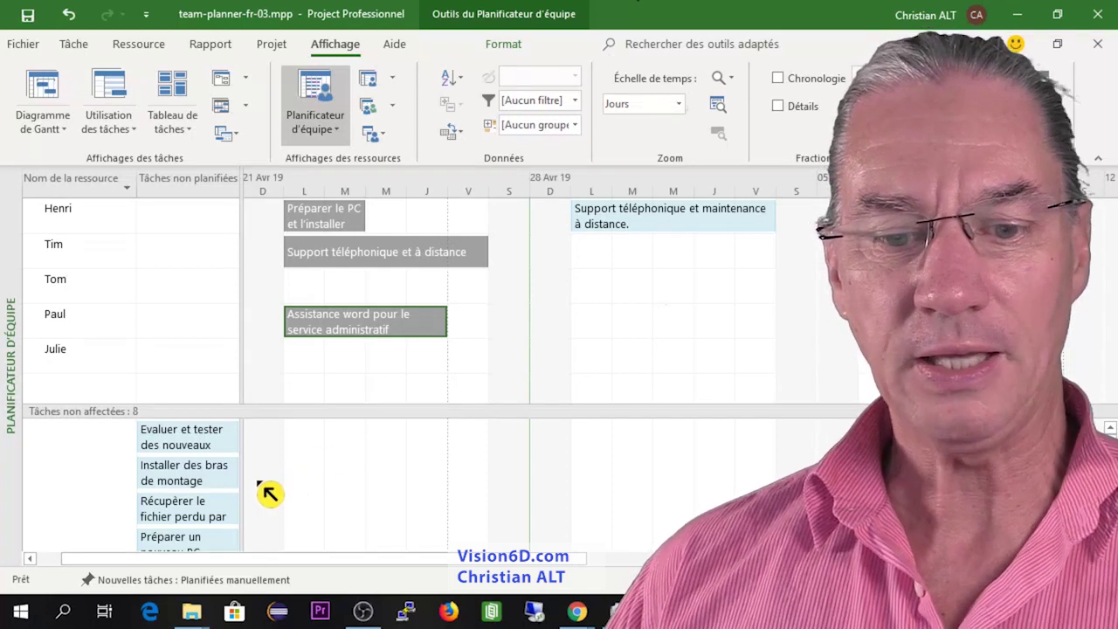
Schedule "Installer des bras de montage d'écran" for the second resource from Monday 29 April 2019
{"action": "mouse_move", "coordinate": [170, 473]}
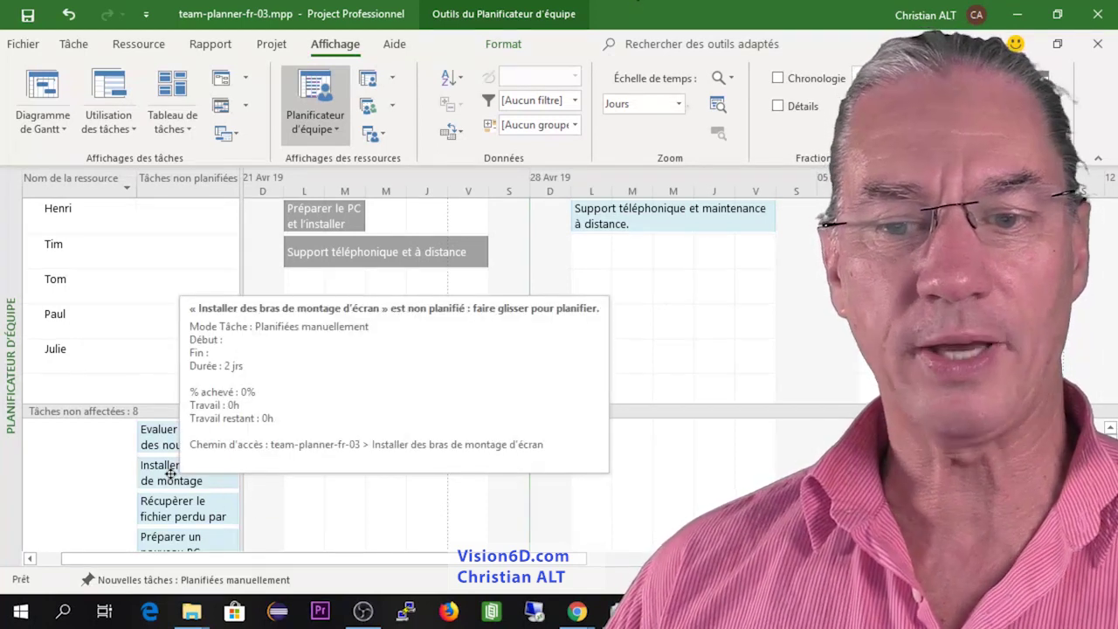
{"action": "left_click_drag", "start_coordinate": [170, 472], "coordinate": [583, 250]}
{"action": "mouse_move", "coordinate": [583, 250]}
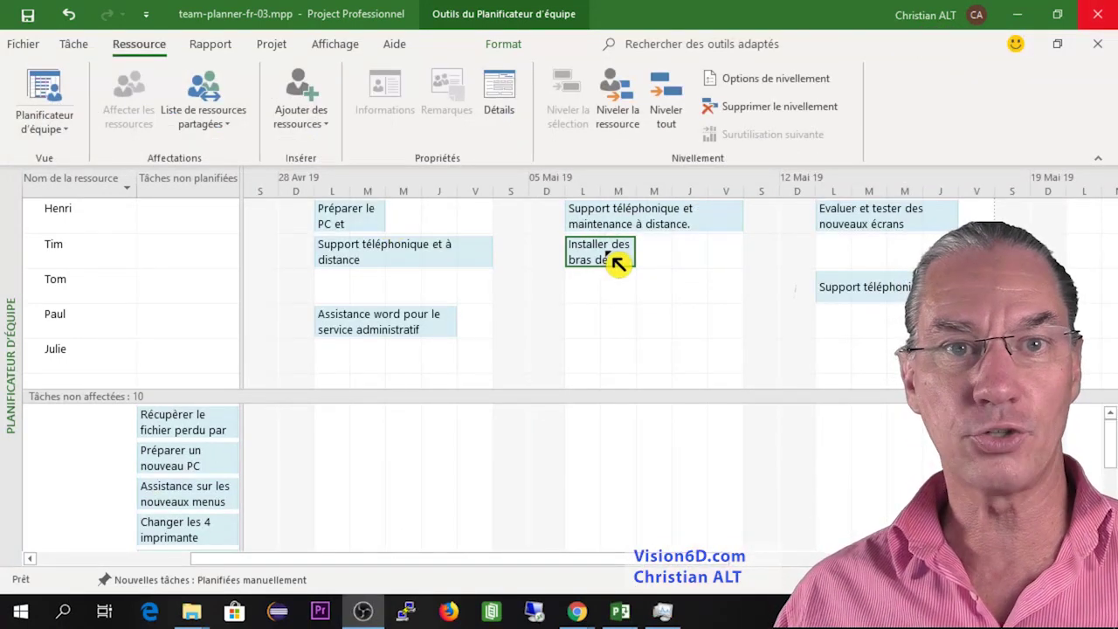
Assign the planner's third resource as an additional resource to the task "Installer des bras de montage d'écran"
{"action": "double_click", "coordinate": [618, 264]}
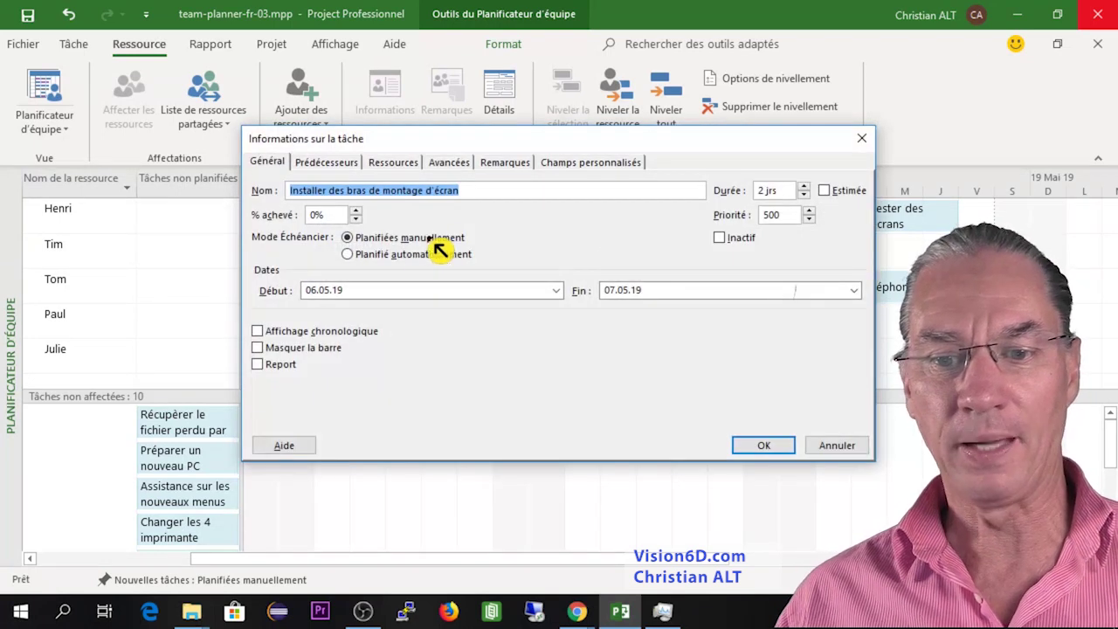
{"action": "left_click", "coordinate": [384, 166]}
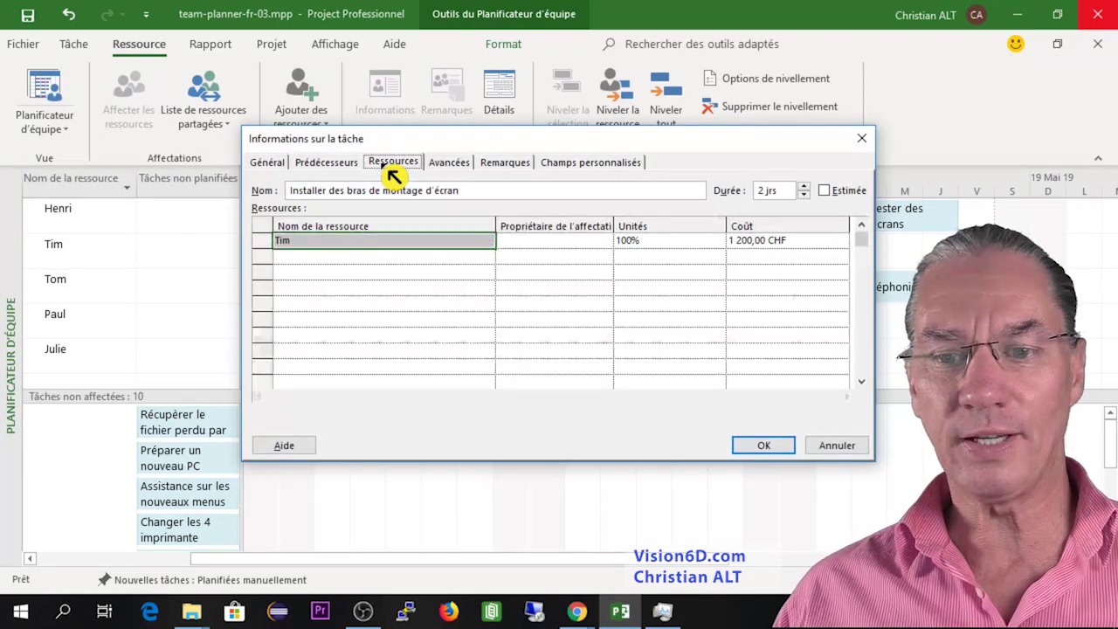
{"action": "left_click", "coordinate": [477, 256]}
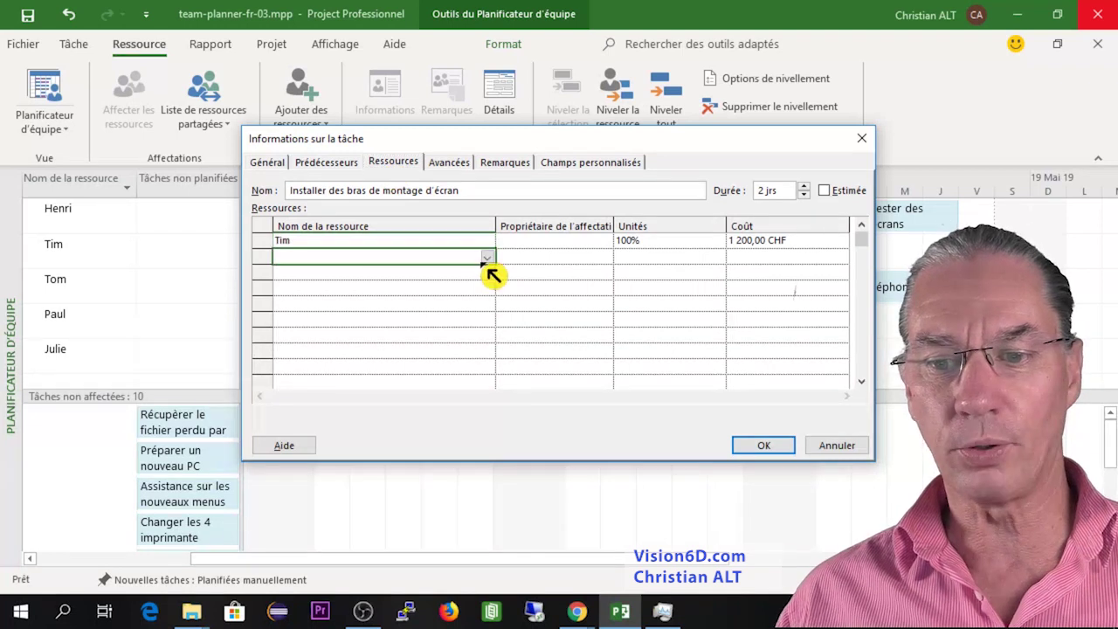
{"action": "left_click", "coordinate": [486, 259]}
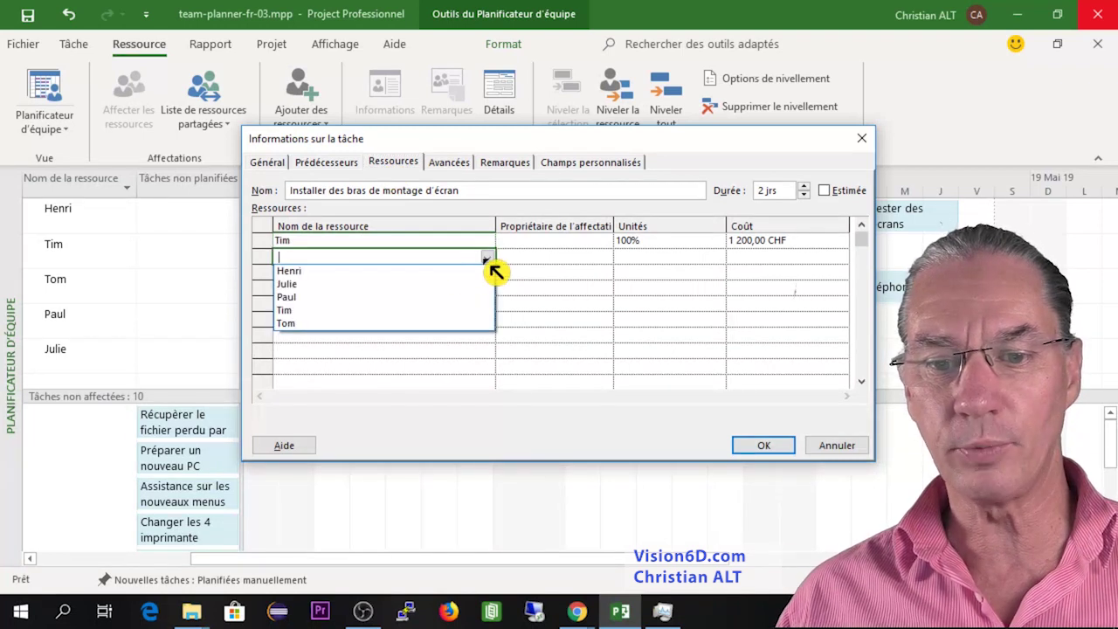
{"action": "left_click", "coordinate": [301, 321]}
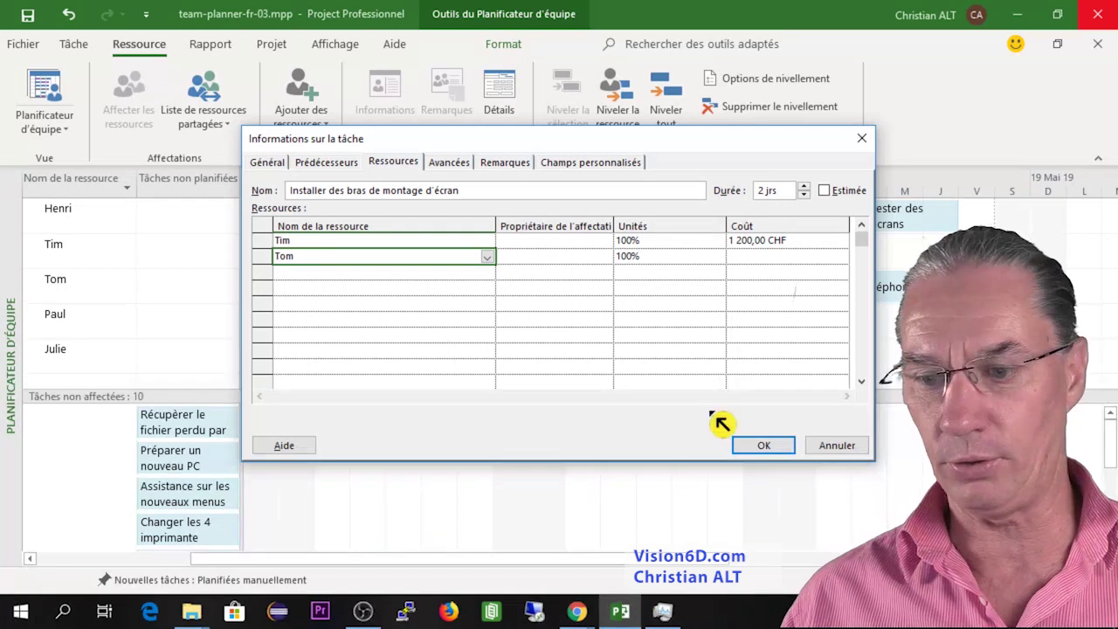
{"action": "left_click", "coordinate": [763, 446]}
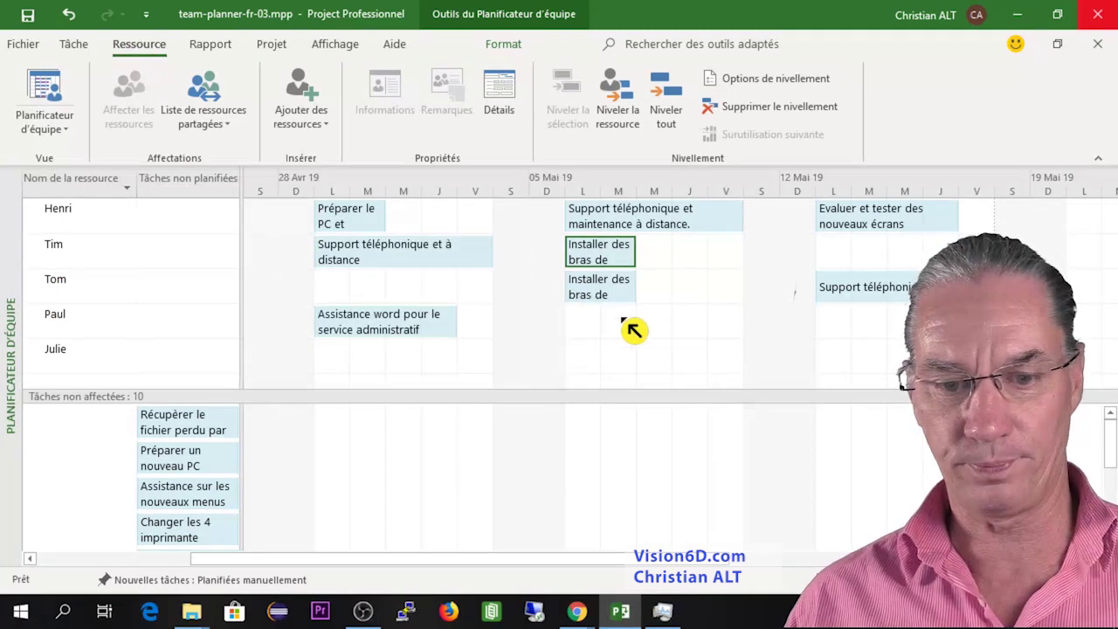
Schedule "Préparer un nouveau PC" for the third resource from 29 April 2019 and "Changer les 4 imprimante/scanner" for the first on 1 May
{"action": "left_click_drag", "start_coordinate": [182, 453], "coordinate": [328, 282]}
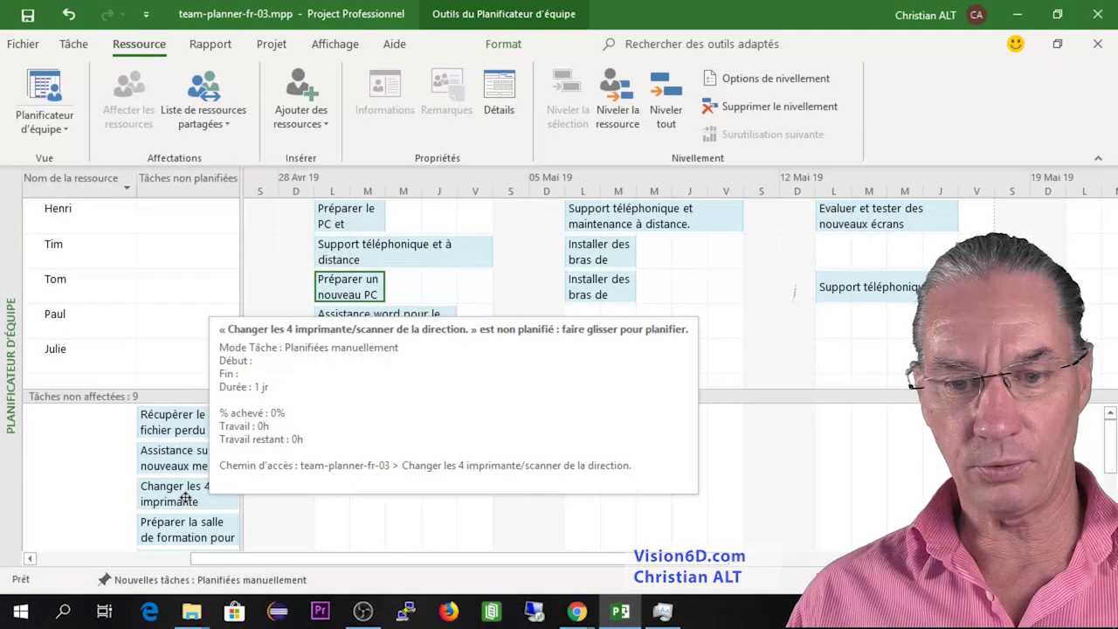
{"action": "left_click_drag", "start_coordinate": [185, 497], "coordinate": [409, 219]}
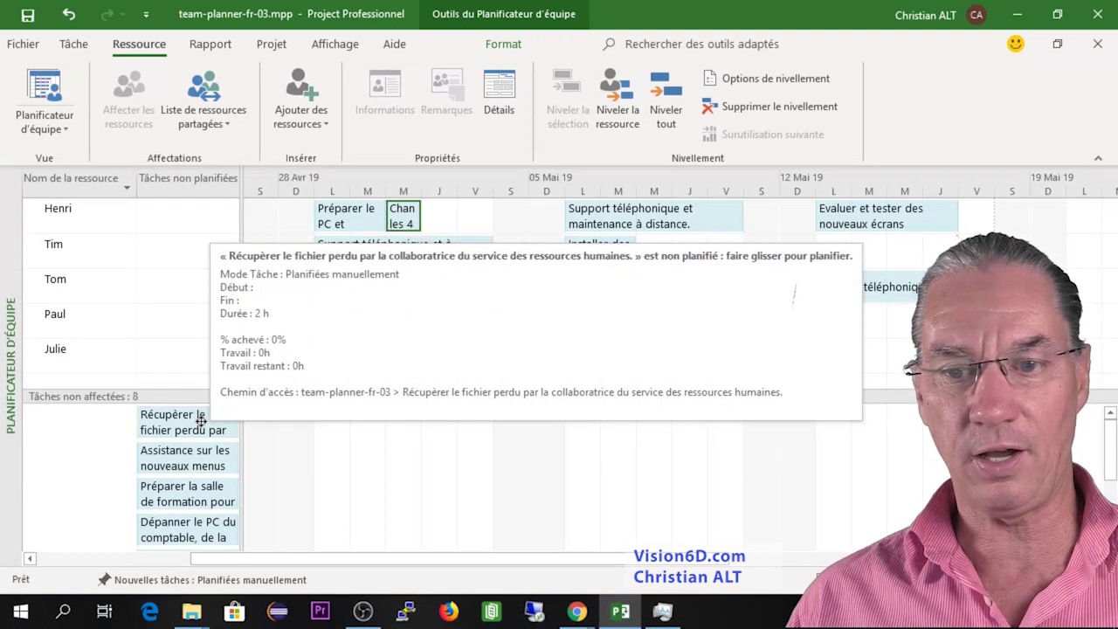
Schedule "Récupèrer le fichier perdu" for the first resource on 2 May 2019 and "Assistance sur les nouveaux menus" for the fifth from 29 April
{"action": "left_click_drag", "start_coordinate": [201, 422], "coordinate": [433, 221]}
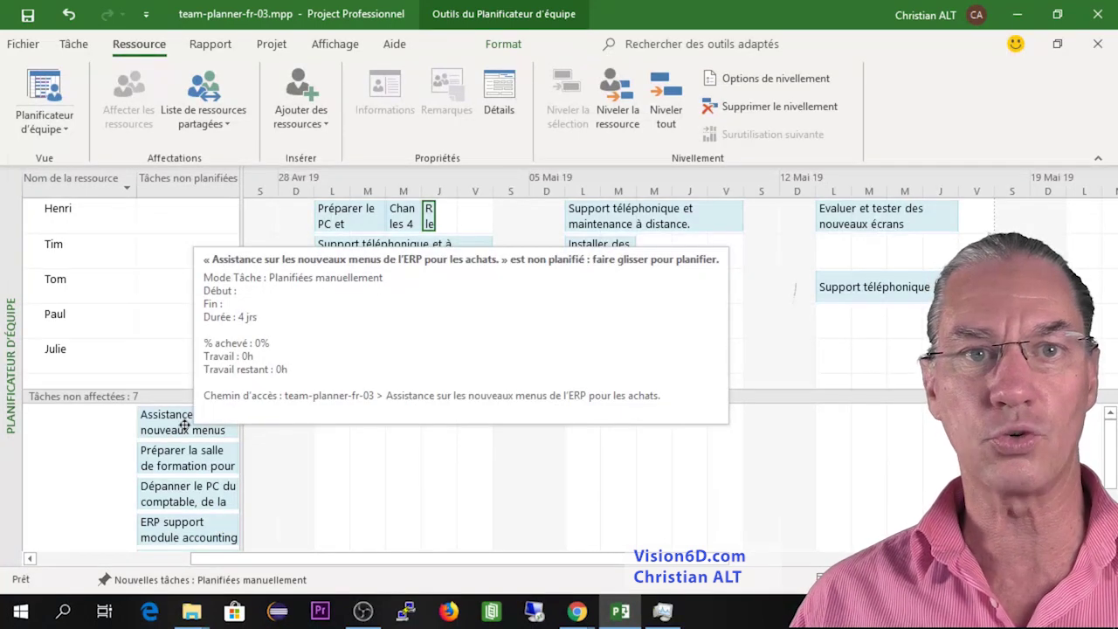
{"action": "left_click_drag", "start_coordinate": [184, 425], "coordinate": [337, 365]}
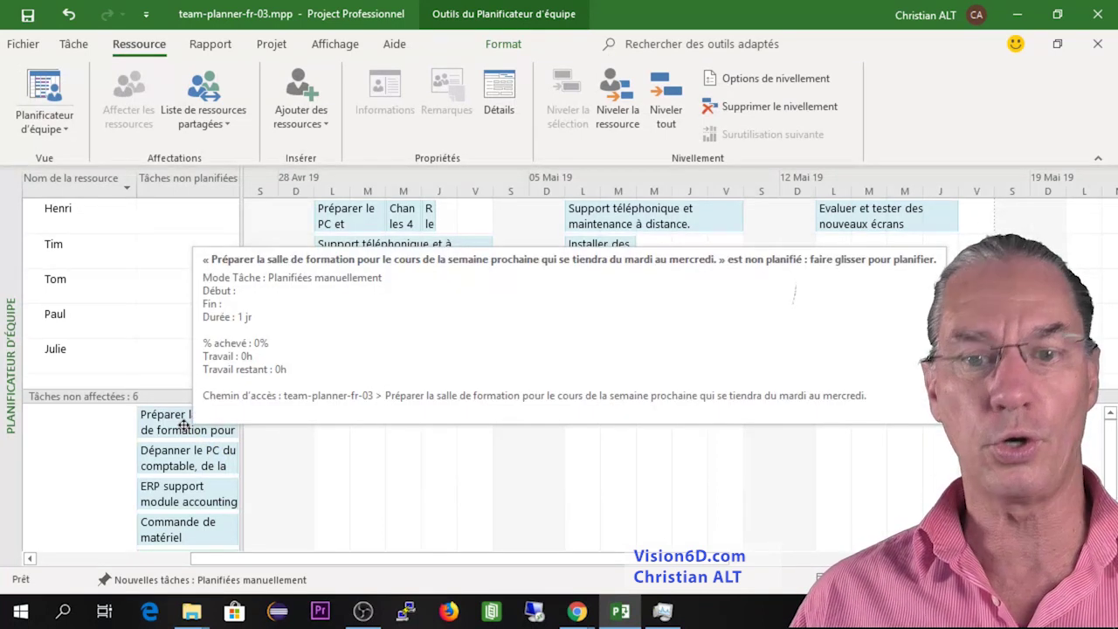
Schedule the unassigned "Préparer la salle de formation" on 6 May 2019 and "ERP support module accounting" for the fifth resource from 6 May
{"action": "left_click_drag", "start_coordinate": [184, 425], "coordinate": [583, 434]}
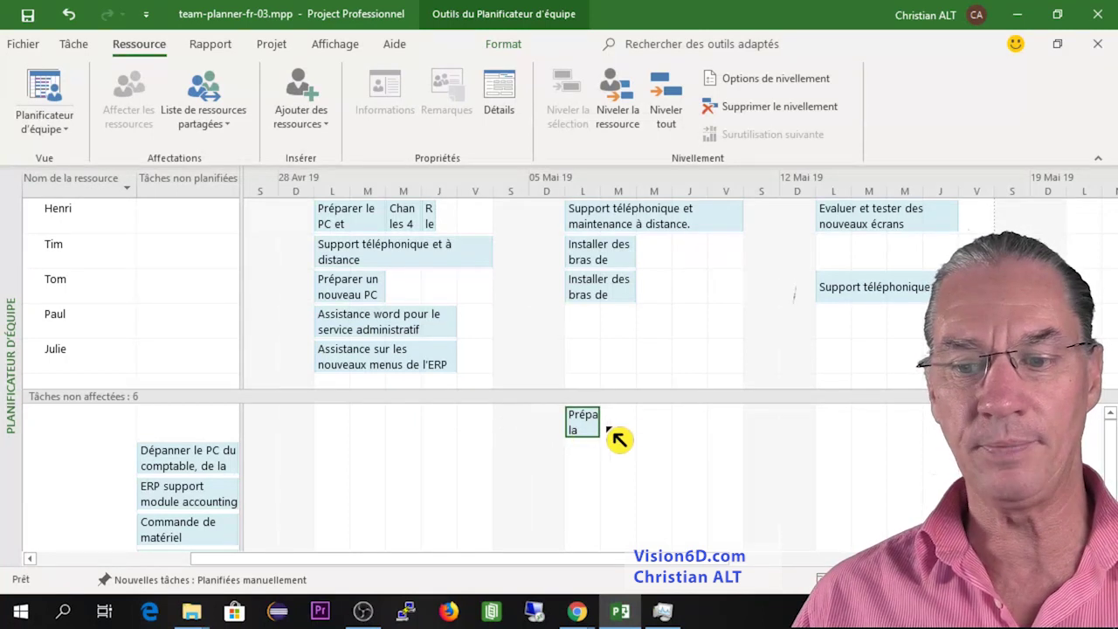
{"action": "mouse_move", "coordinate": [580, 428]}
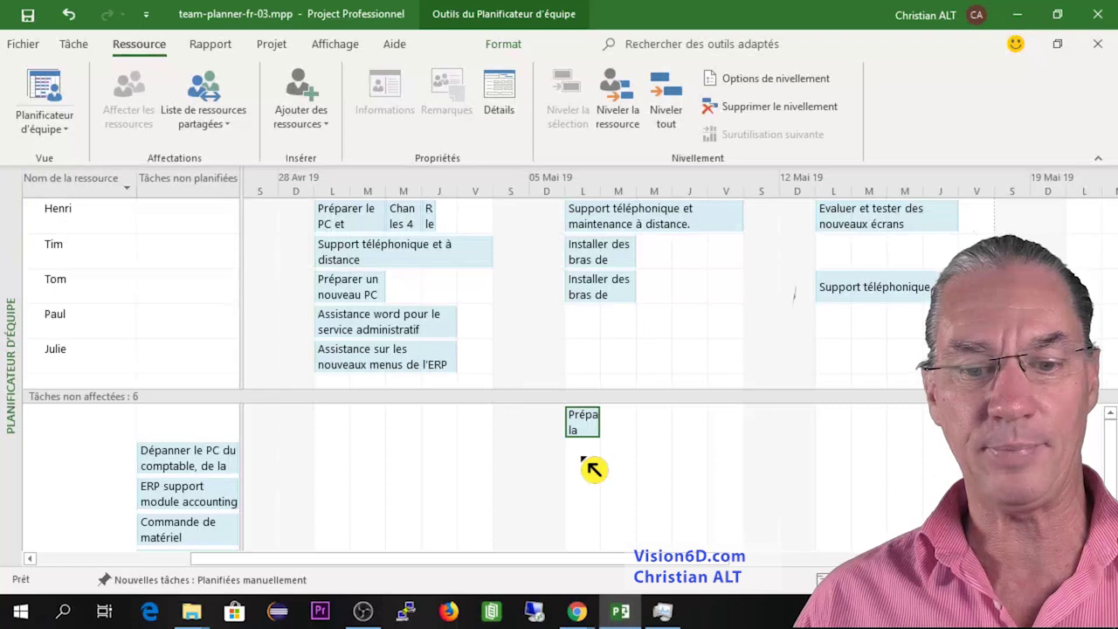
{"action": "mouse_move", "coordinate": [173, 495]}
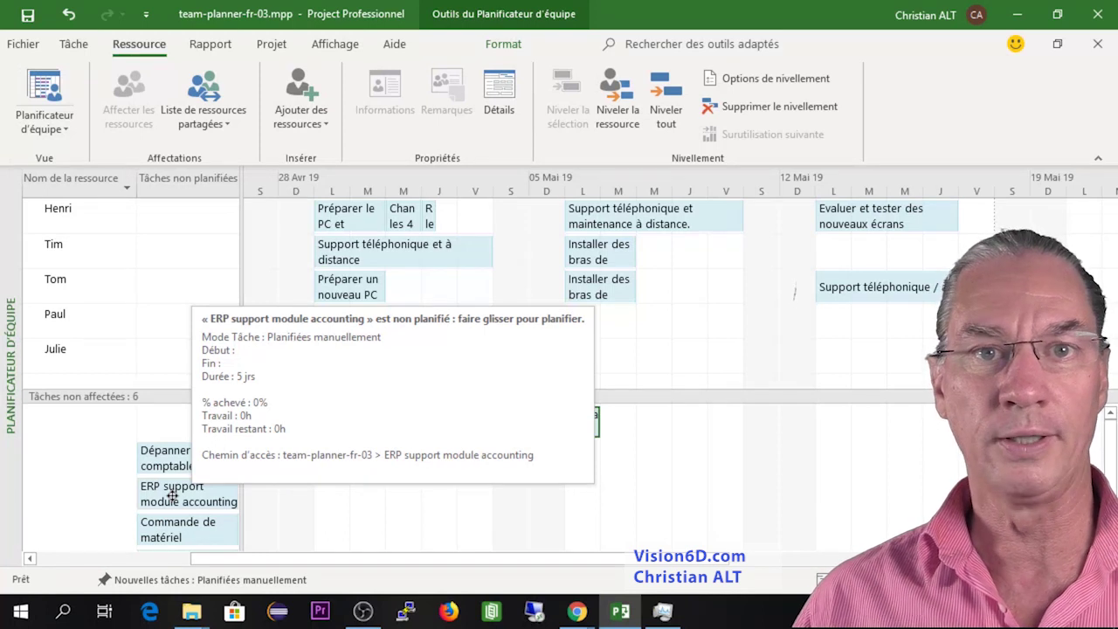
{"action": "left_click_drag", "start_coordinate": [173, 496], "coordinate": [577, 365]}
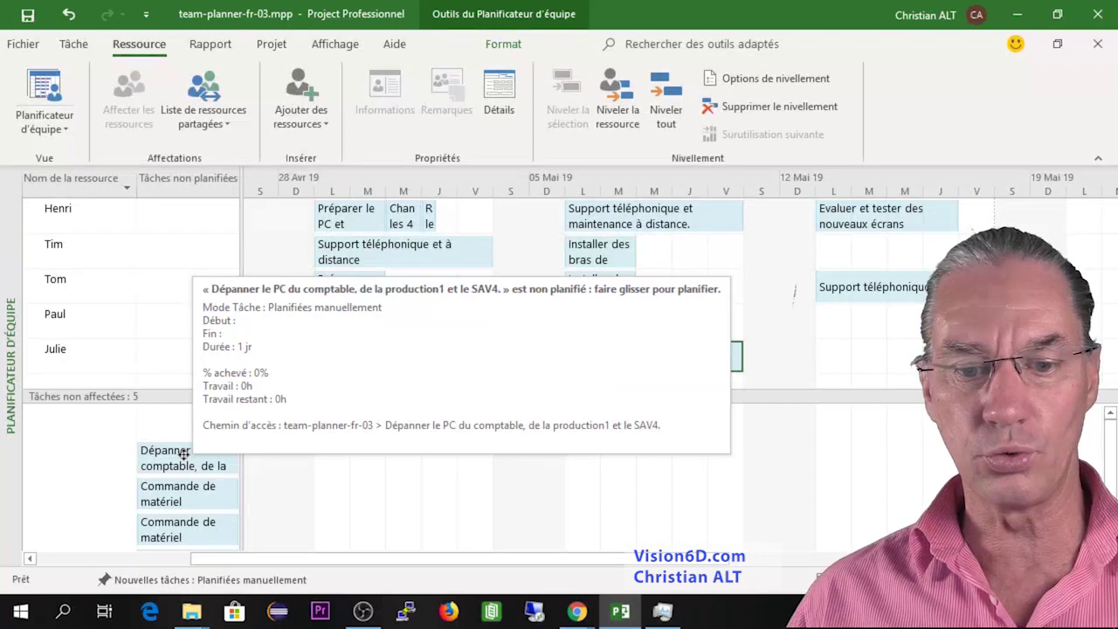
Schedule "Dépanner le PC du comptable" for the third resource on 29 April 2019 and move "Préparer un nouveau PC" to start on 30 April
{"action": "left_click_drag", "start_coordinate": [183, 454], "coordinate": [409, 304]}
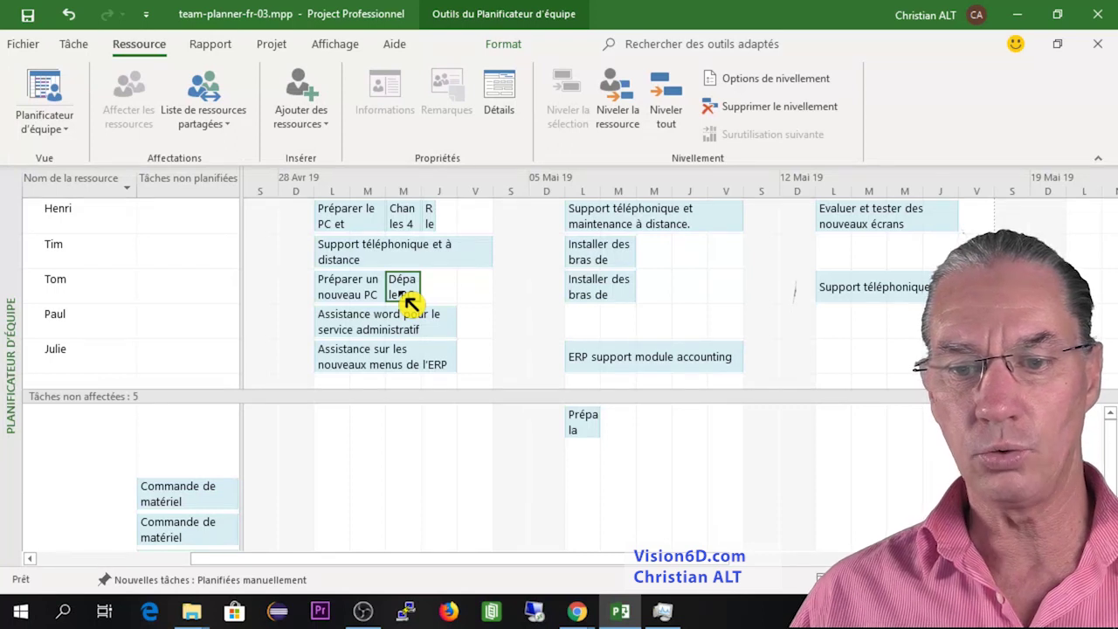
{"action": "left_click_drag", "start_coordinate": [409, 303], "coordinate": [411, 303]}
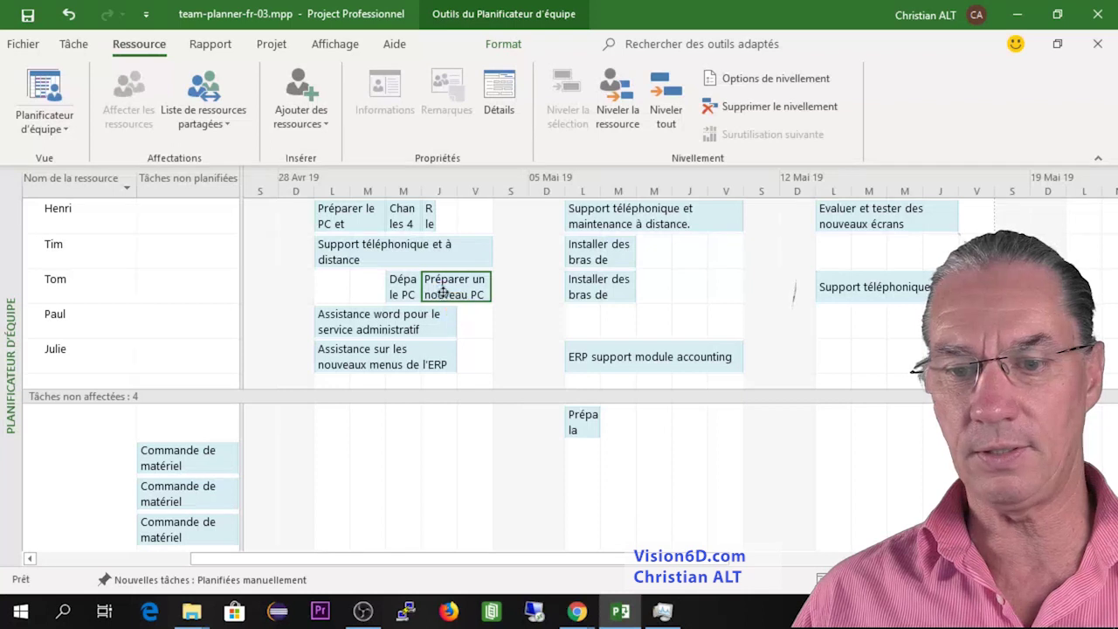
{"action": "left_click_drag", "start_coordinate": [395, 301], "coordinate": [340, 295]}
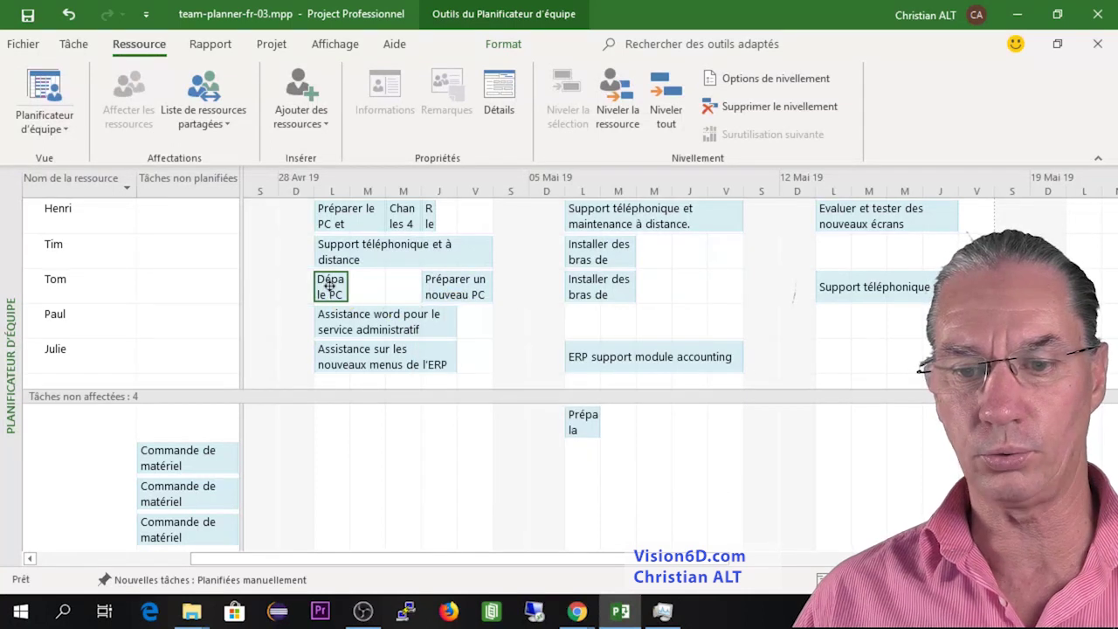
{"action": "left_click_drag", "start_coordinate": [436, 299], "coordinate": [414, 301]}
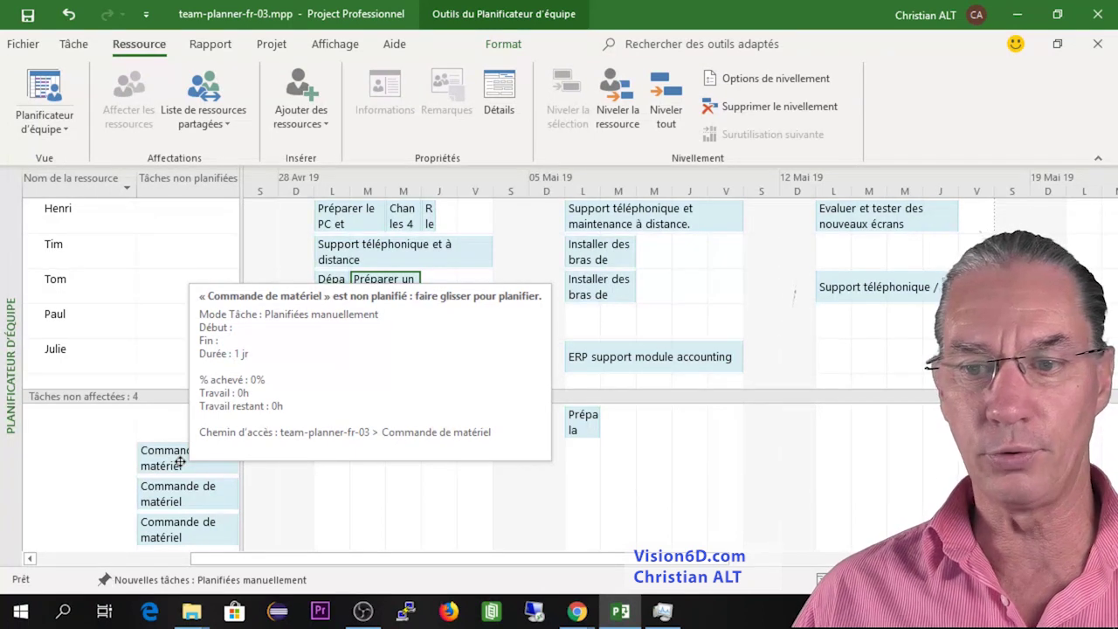
Schedule the three "Commande de matériel" tasks: the third resource on 2 May 2019, the second resource on 8 May and 13 May
{"action": "left_click_drag", "start_coordinate": [179, 462], "coordinate": [438, 297]}
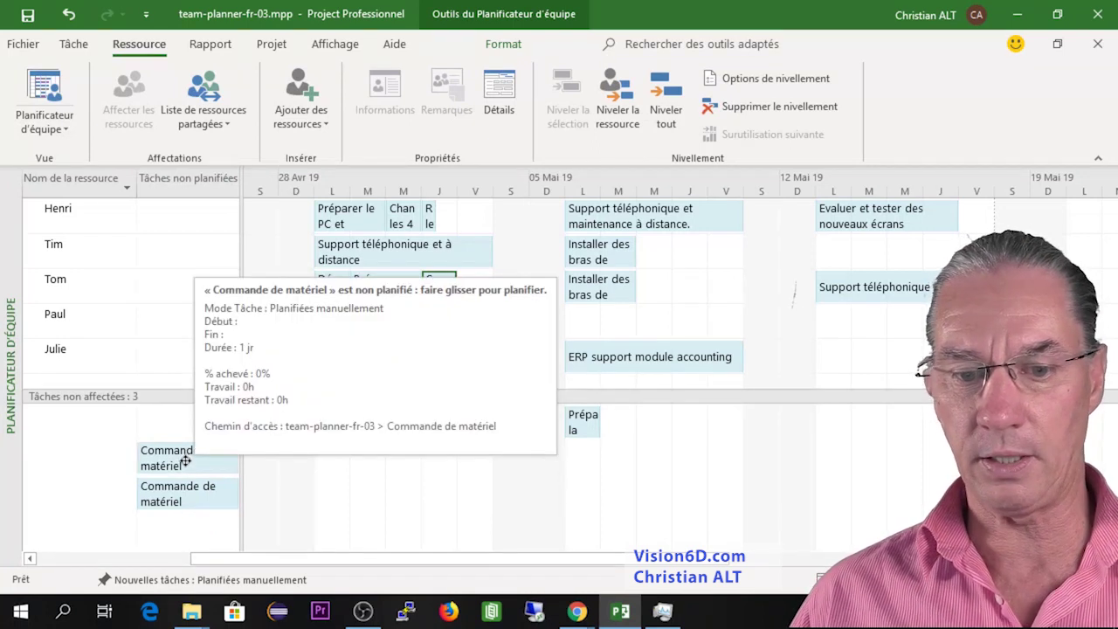
{"action": "left_click_drag", "start_coordinate": [186, 455], "coordinate": [660, 260]}
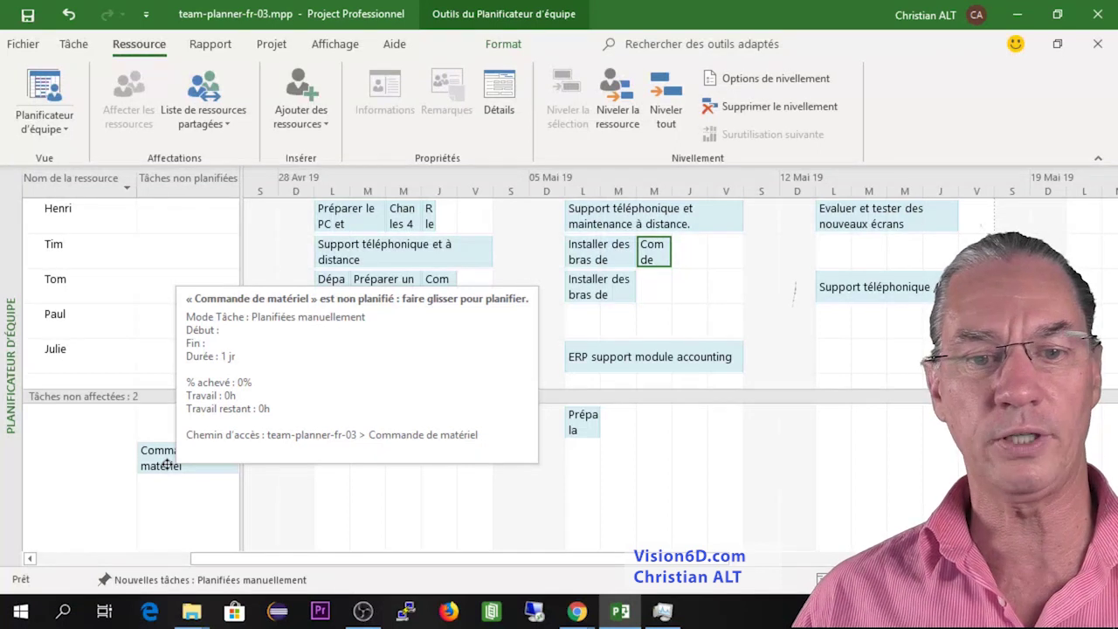
{"action": "left_click_drag", "start_coordinate": [166, 465], "coordinate": [829, 260]}
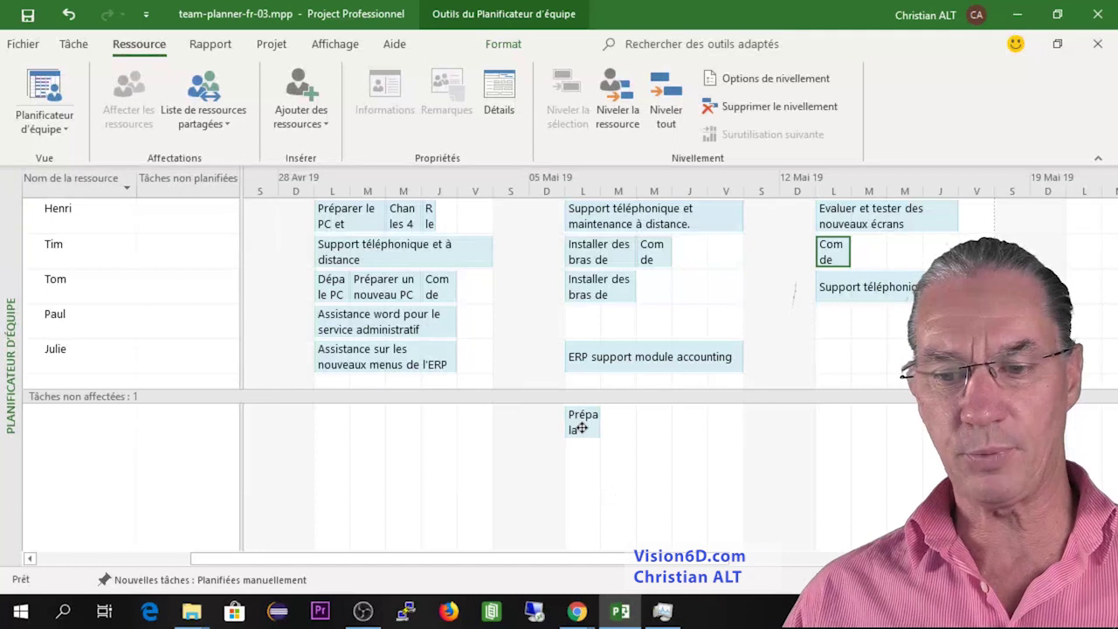
Assign "Préparer la salle de formation" to the fourth resource on Monday 6 May 2019
{"action": "mouse_move", "coordinate": [581, 428]}
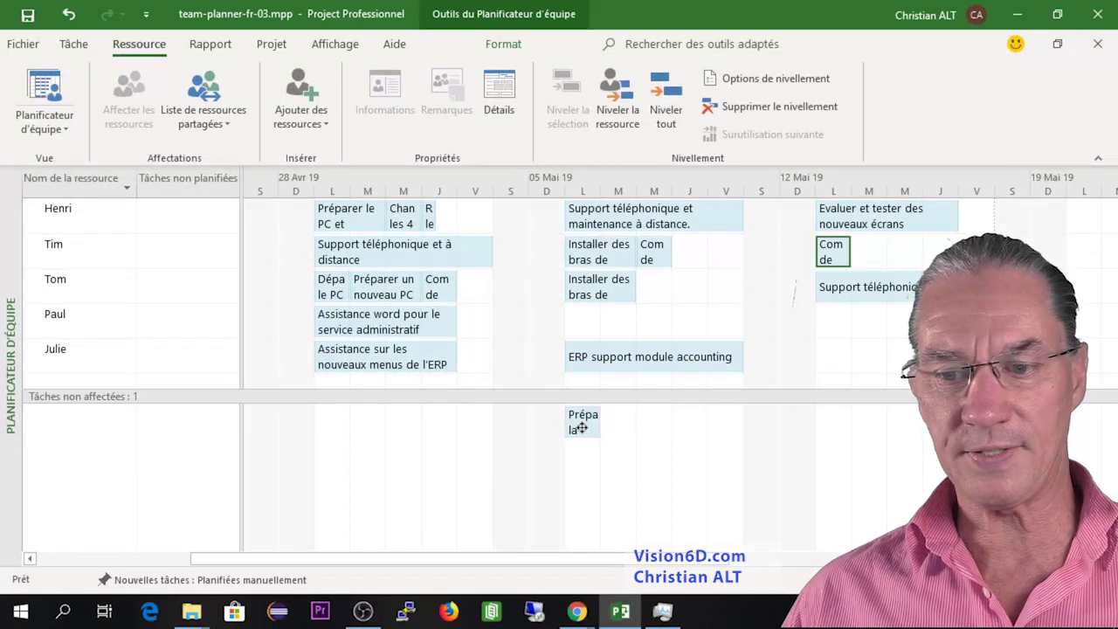
{"action": "left_click_drag", "start_coordinate": [581, 428], "coordinate": [592, 335]}
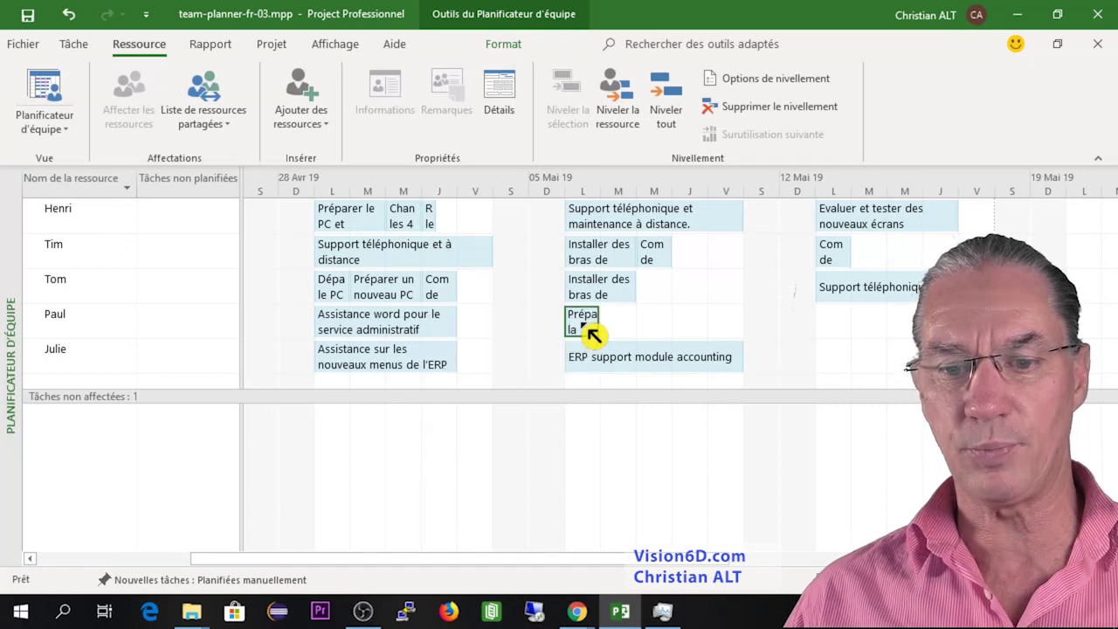
{"action": "mouse_move", "coordinate": [597, 323]}
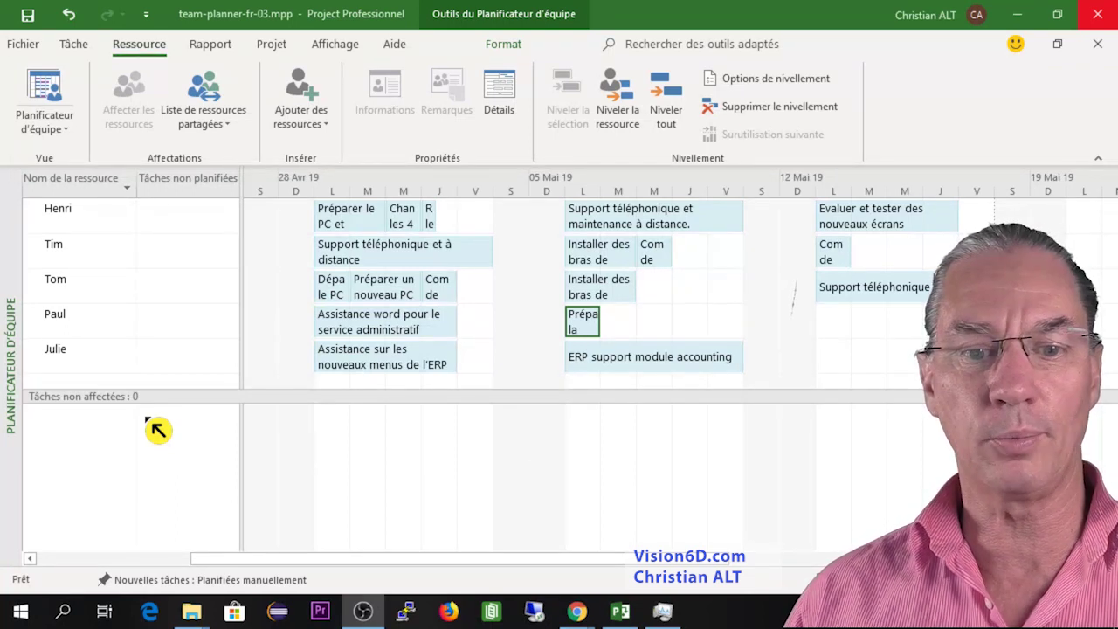
Insert a new unassigned, unscheduled task in the Team Planner
{"action": "left_click", "coordinate": [80, 47]}
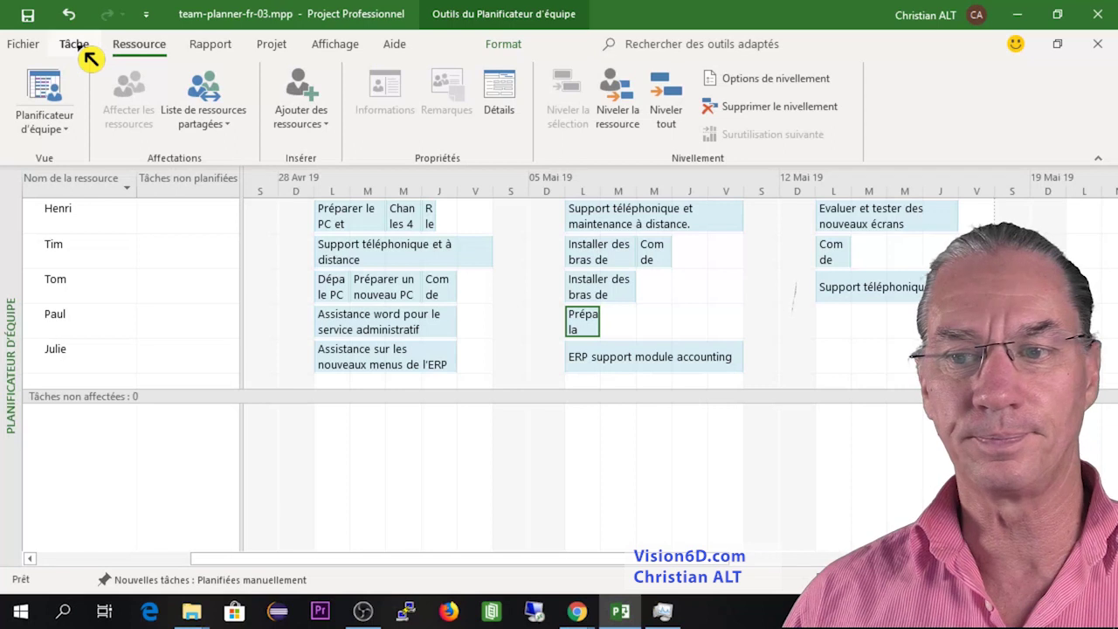
{"action": "left_click", "coordinate": [77, 46]}
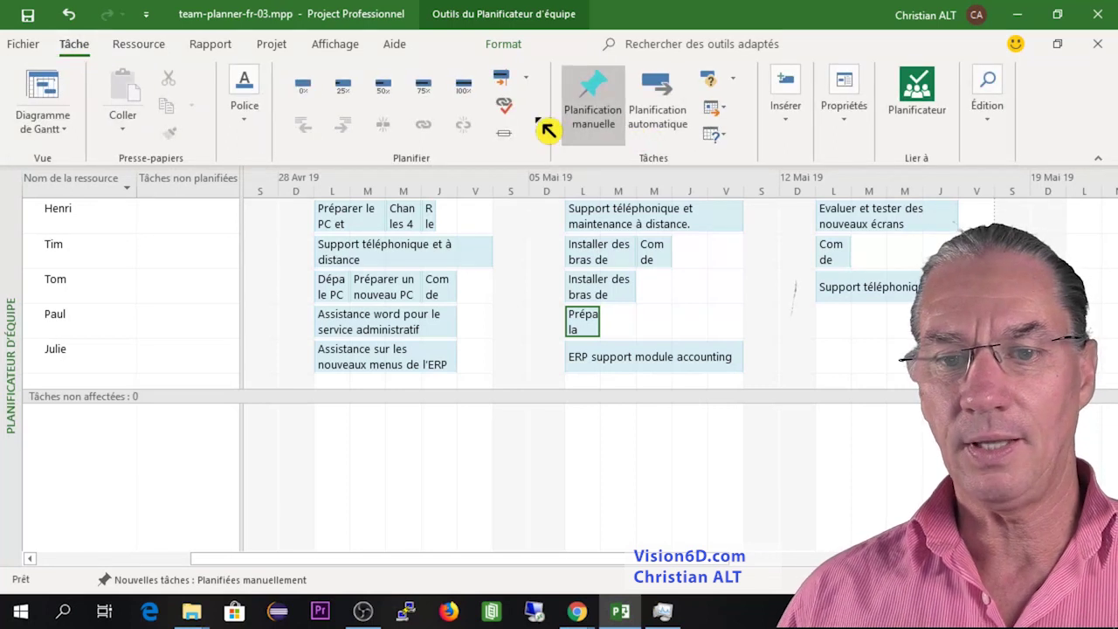
{"action": "left_click", "coordinate": [794, 105]}
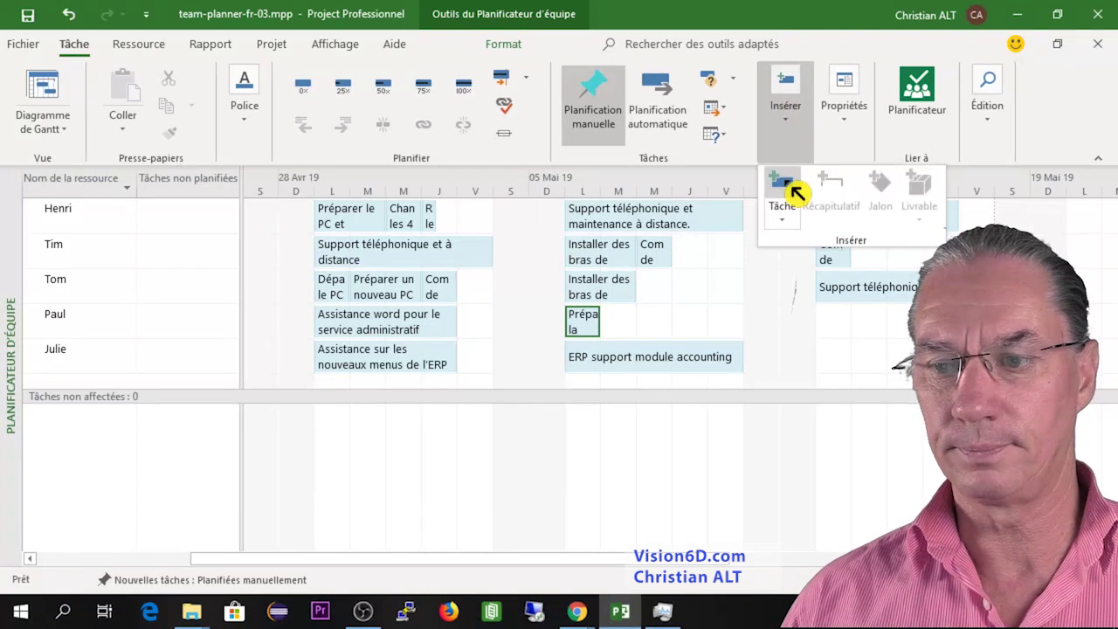
{"action": "left_click", "coordinate": [795, 200]}
Name the new task "Test PC" and set its duration to 4 days in its task information
{"action": "right_click", "coordinate": [207, 422]}
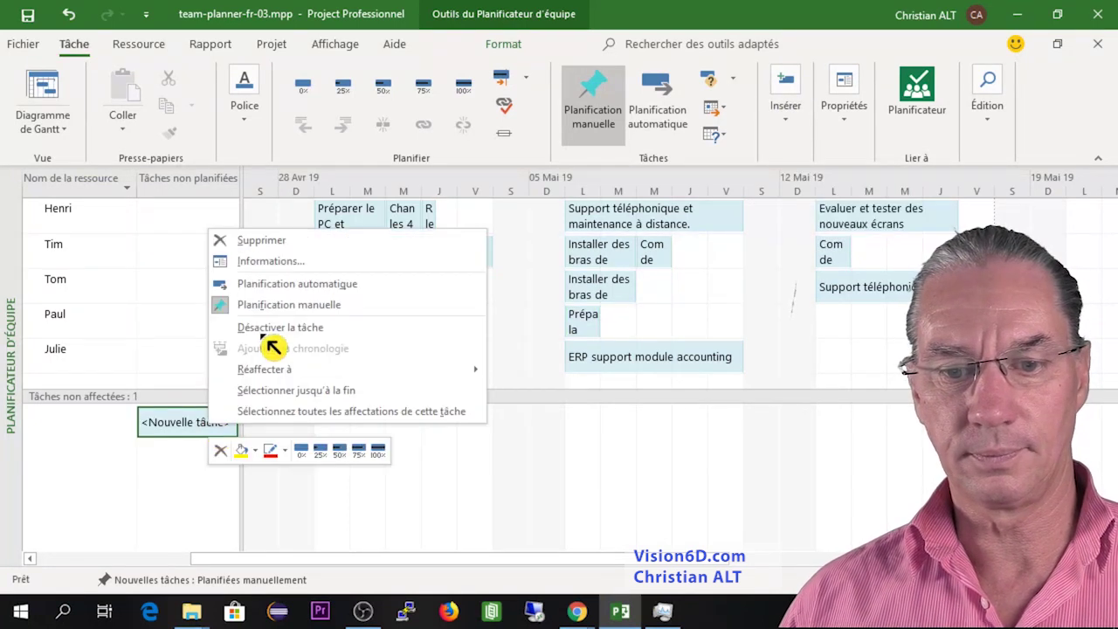
{"action": "left_click", "coordinate": [276, 260]}
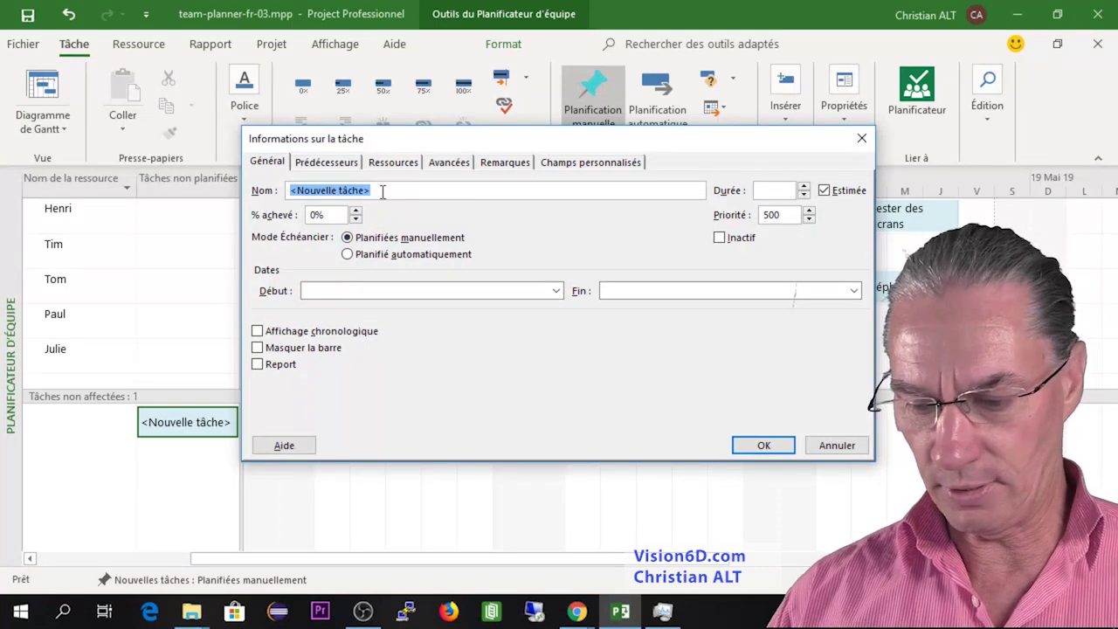
{"action": "key", "text": "BackSpace"}
{"action": "type", "text": "T"}
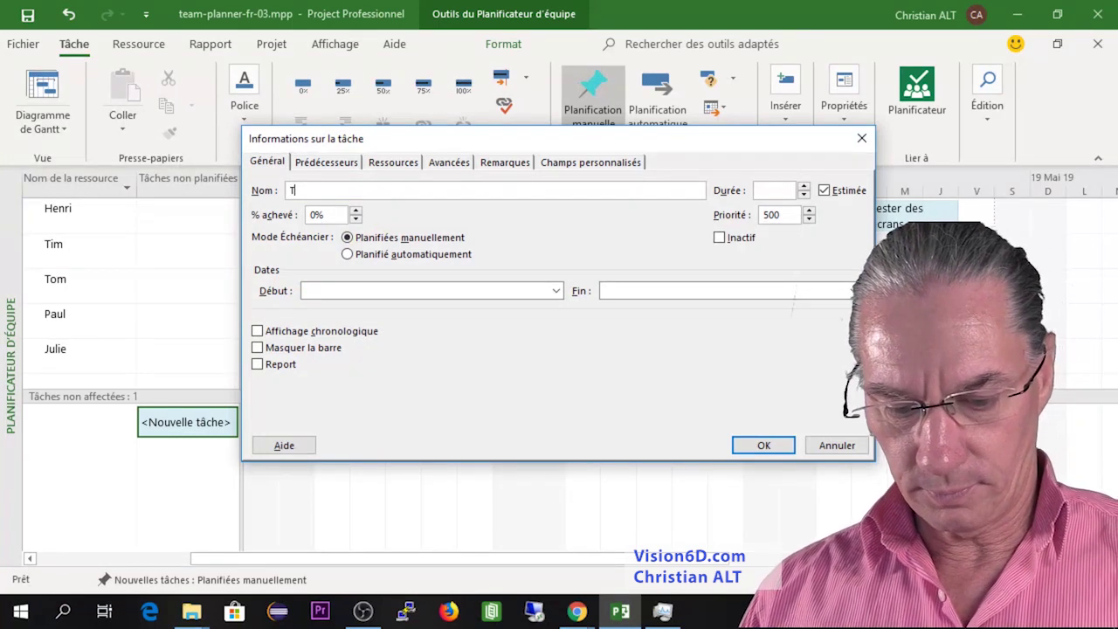
{"action": "type", "text": "est "}
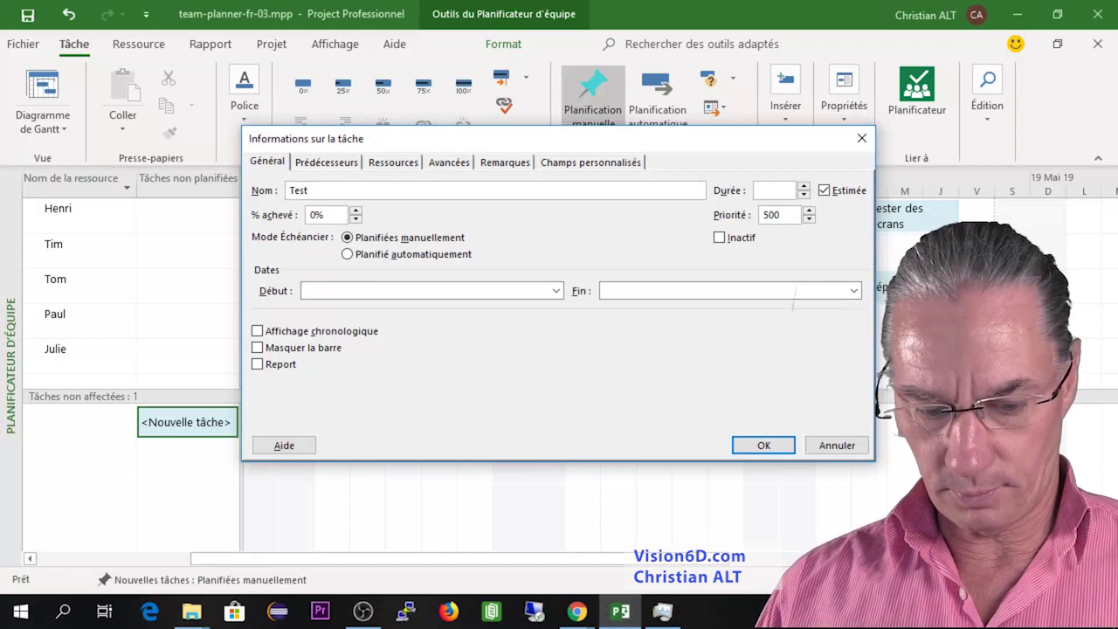
{"action": "type", "text": "PC"}
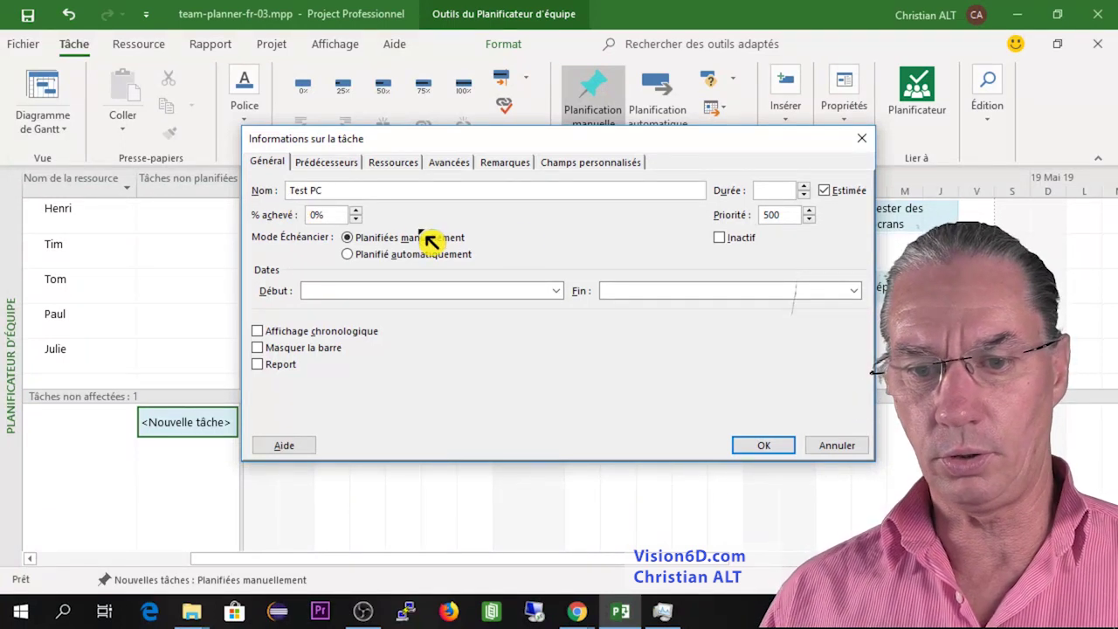
{"action": "left_click", "coordinate": [764, 190]}
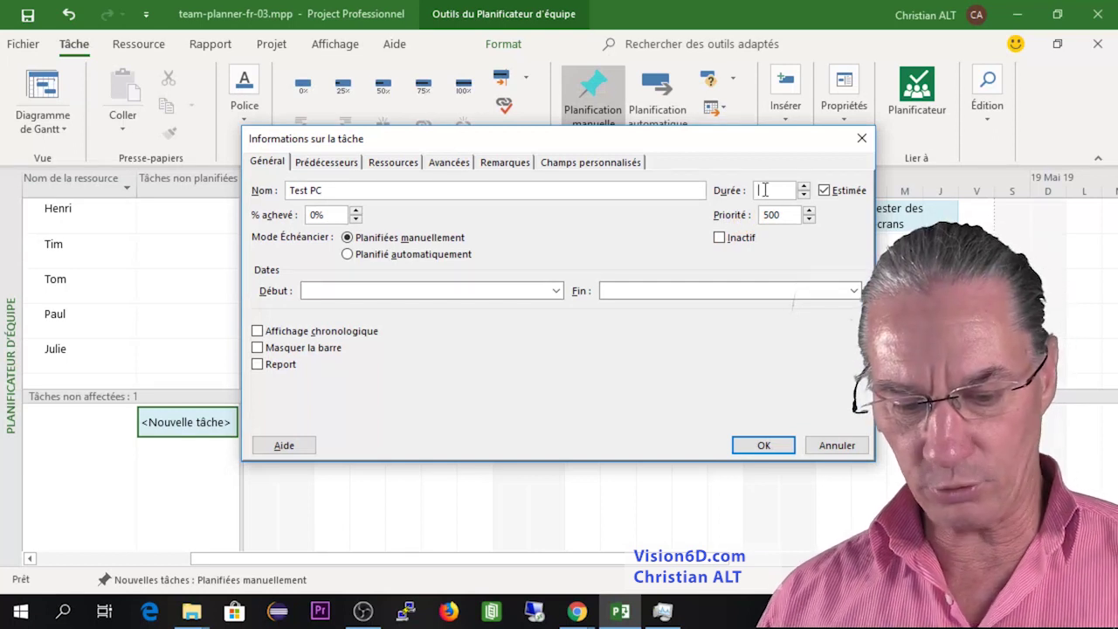
{"action": "type", "text": "4"}
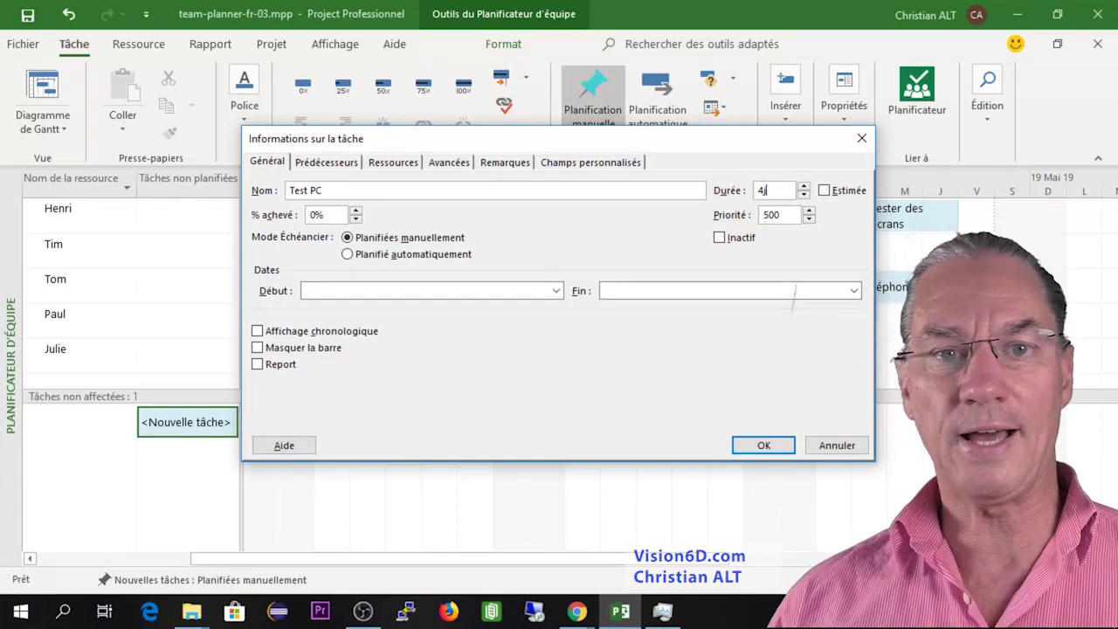
{"action": "type", "text": "j"}
{"action": "left_click", "coordinate": [765, 448]}
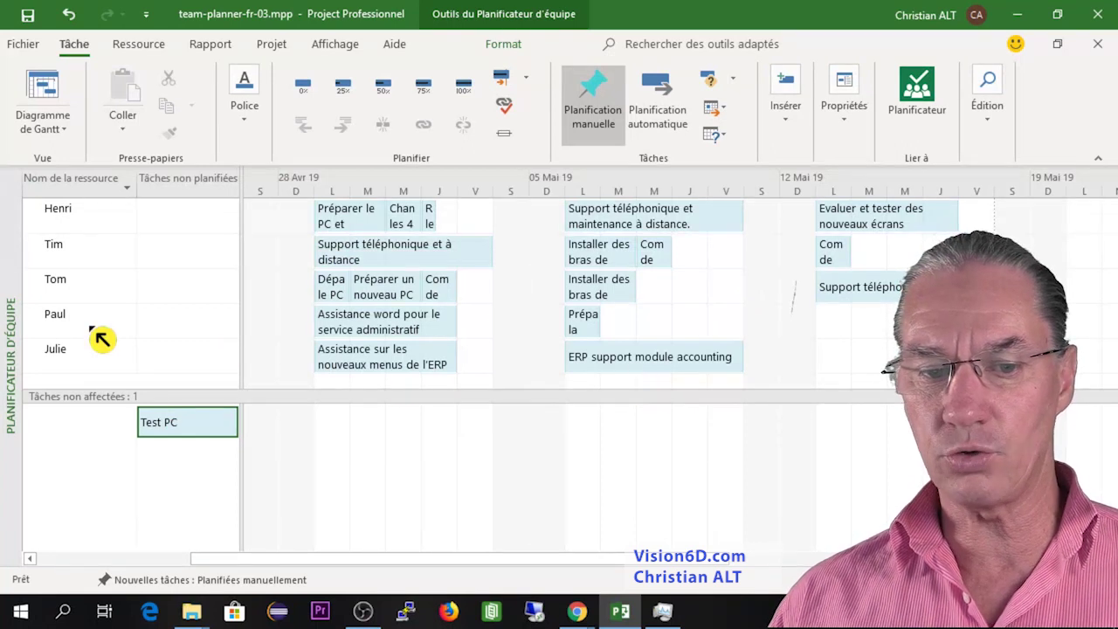
Schedule "Test PC" for the fourth resource from Tuesday 7 May 2019, right after the training room preparation
{"action": "left_click_drag", "start_coordinate": [145, 418], "coordinate": [617, 325]}
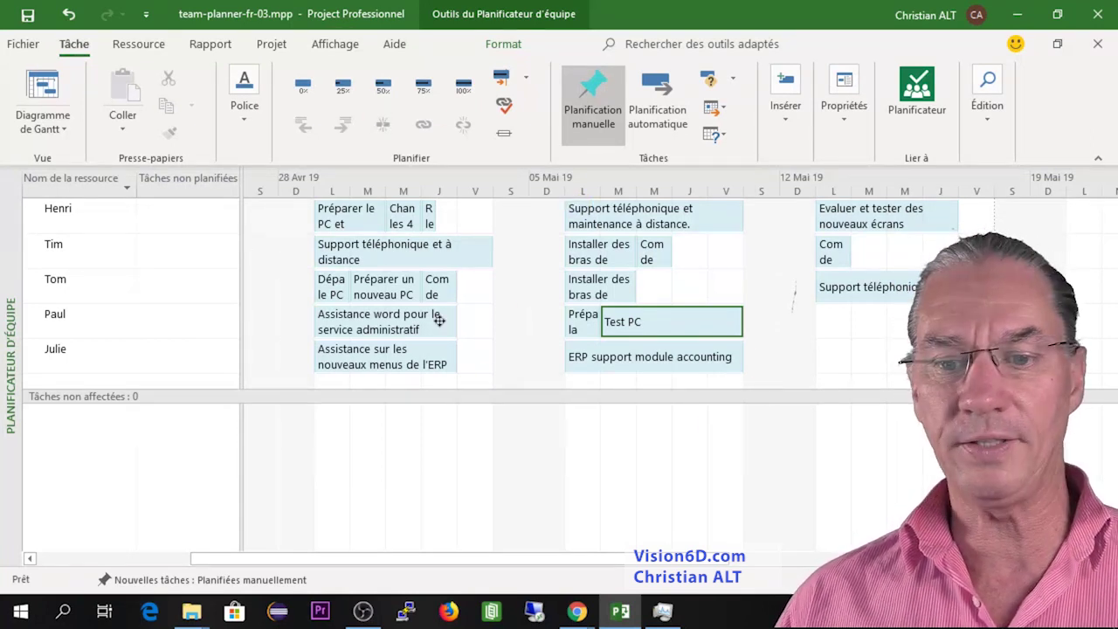
{"action": "mouse_move", "coordinate": [606, 343]}
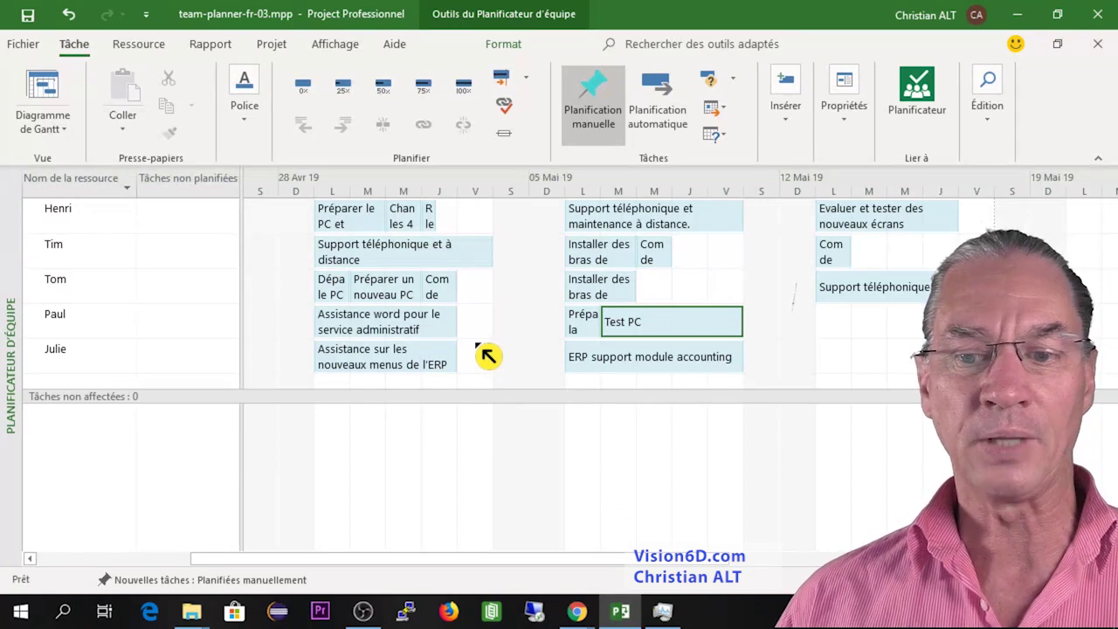
{"action": "mouse_move", "coordinate": [436, 237]}
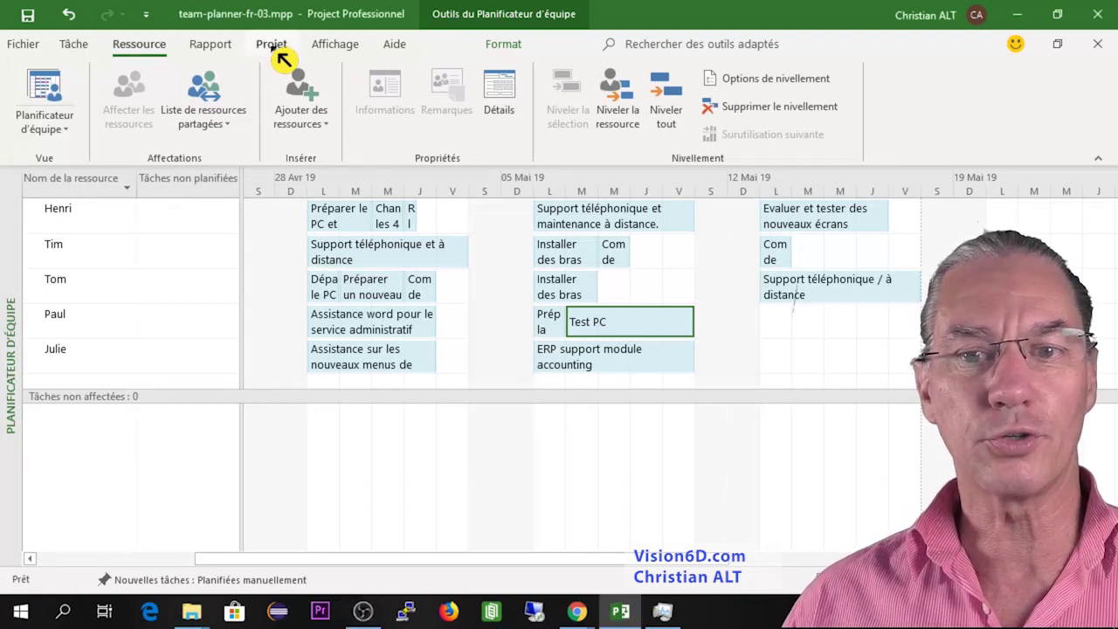
Set the project's status date to 02.05.19
{"action": "left_click", "coordinate": [276, 49]}
{"action": "left_click", "coordinate": [822, 81]}
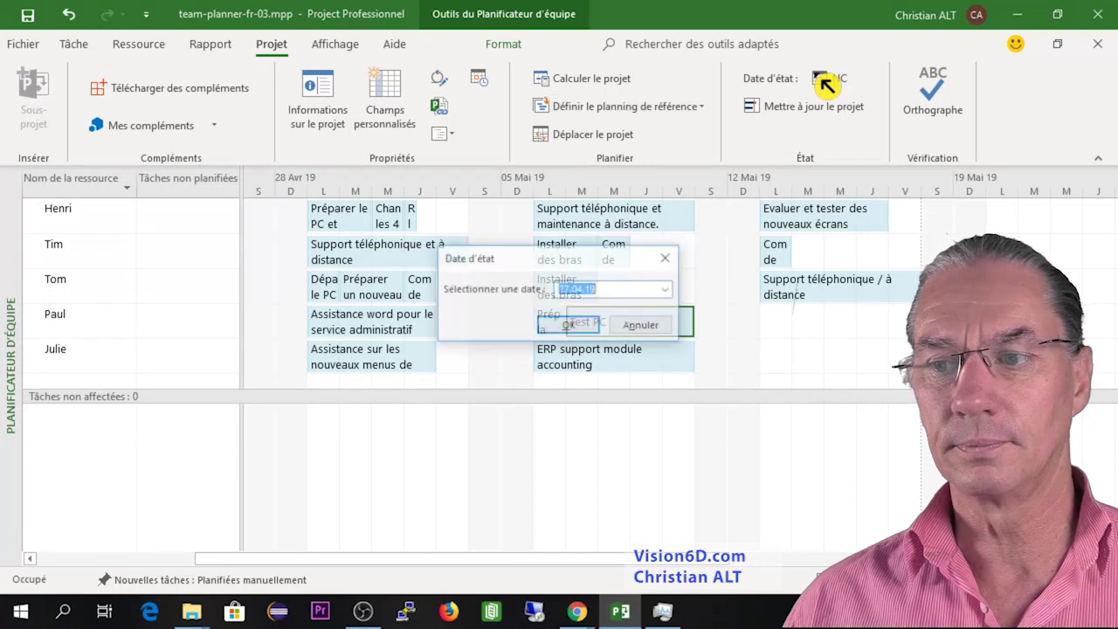
{"action": "left_click", "coordinate": [668, 289]}
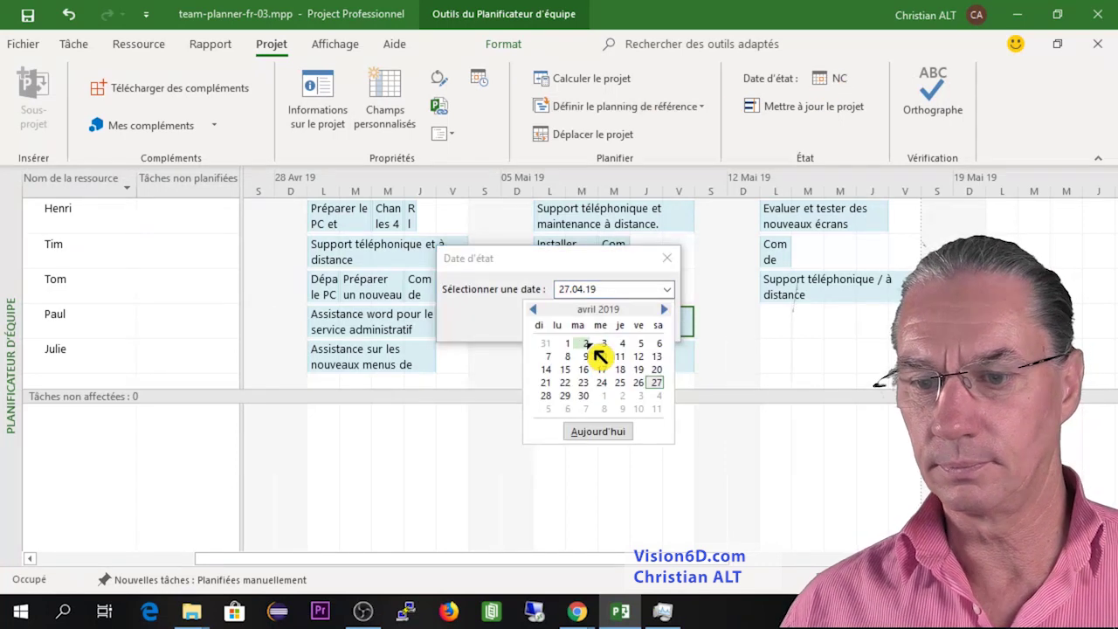
{"action": "left_click", "coordinate": [666, 310]}
{"action": "left_click", "coordinate": [622, 343]}
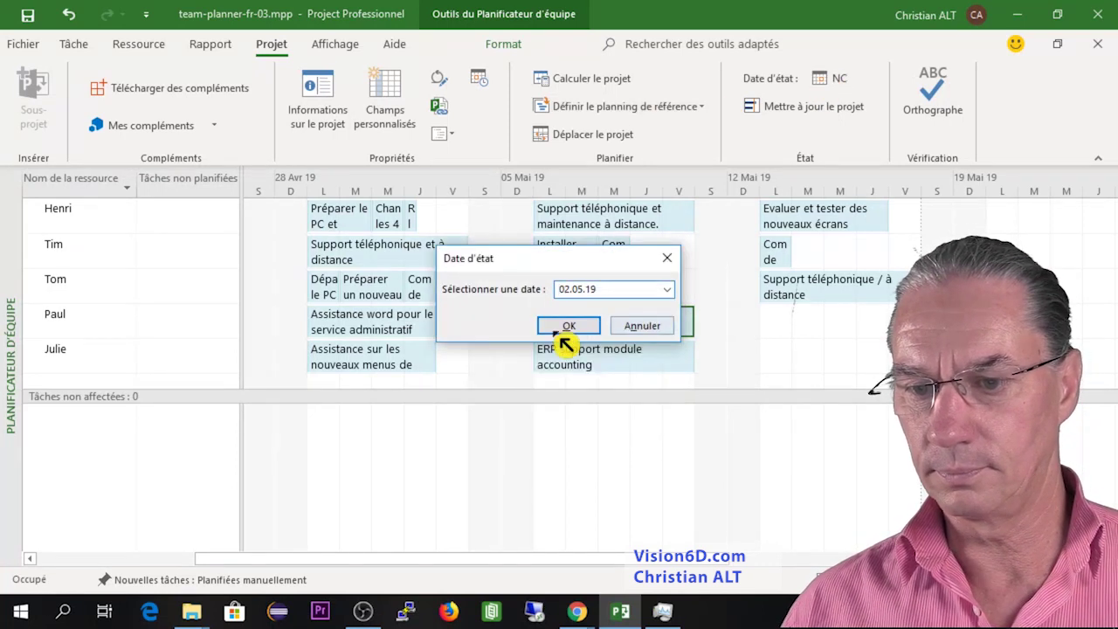
{"action": "left_click", "coordinate": [568, 325]}
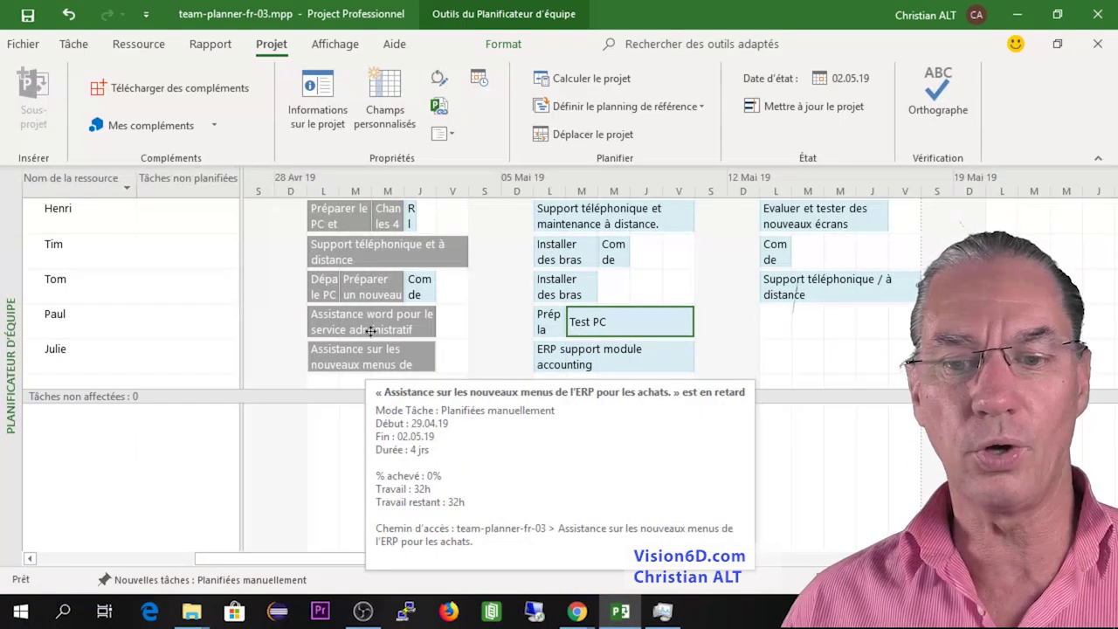
Update the work of the entire project as complete through 02.05.19, using the 0% - 100% complete option
{"action": "mouse_move", "coordinate": [375, 276]}
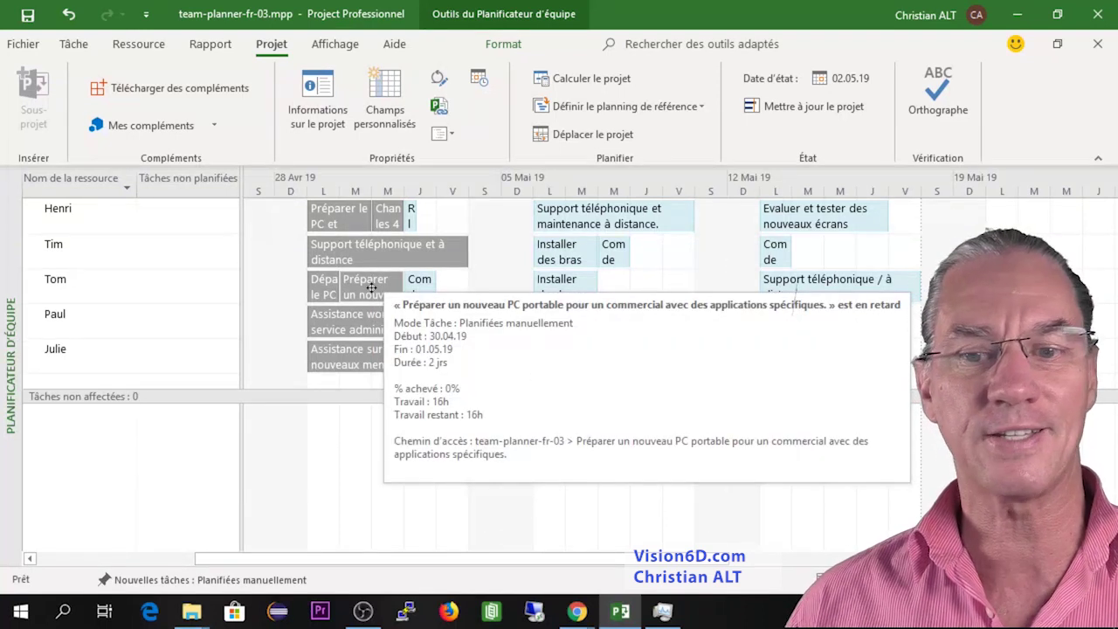
{"action": "mouse_move", "coordinate": [377, 256]}
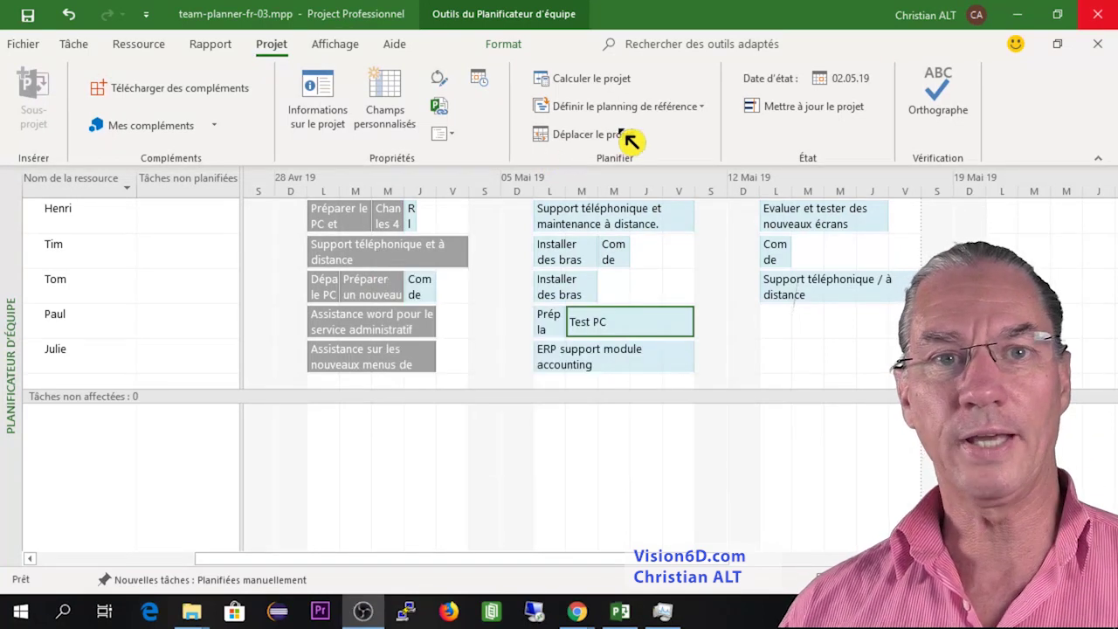
{"action": "left_click", "coordinate": [765, 112]}
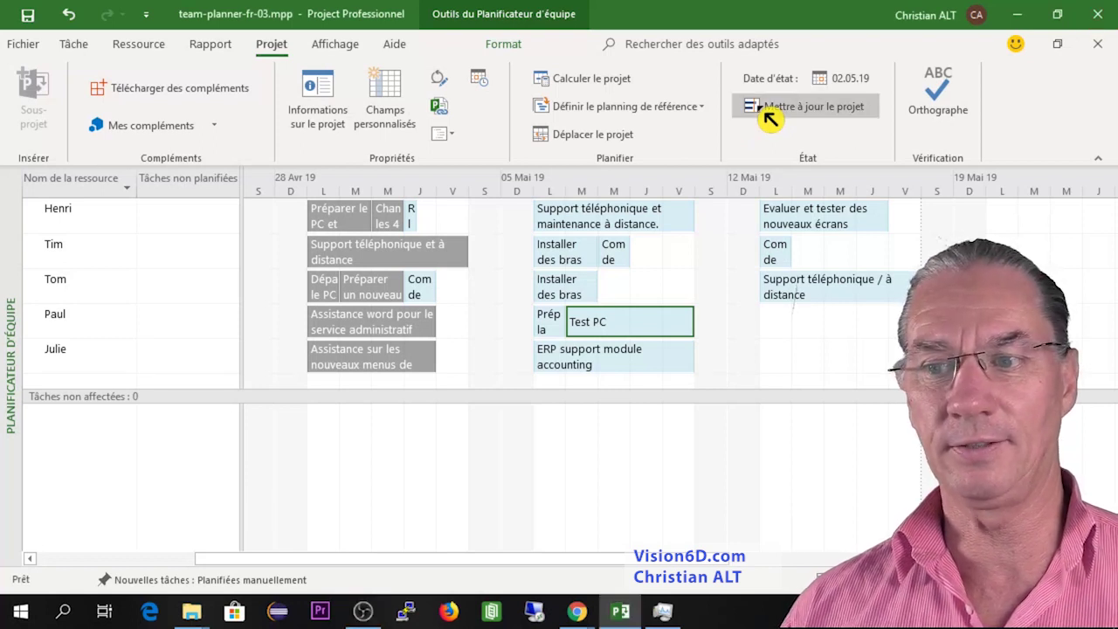
{"action": "left_click", "coordinate": [764, 112]}
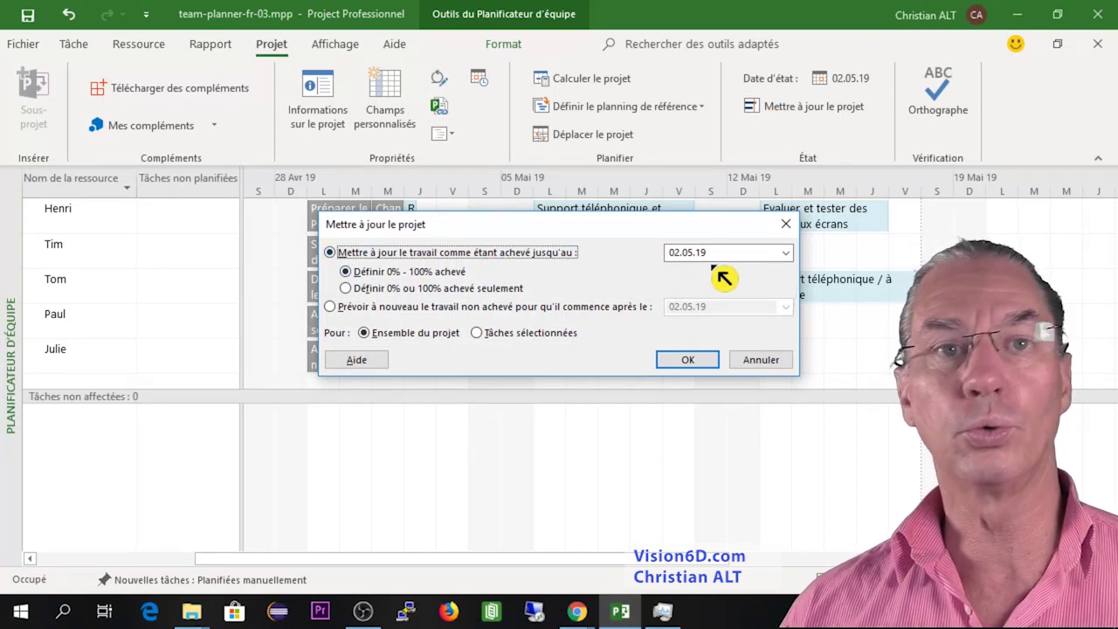
{"action": "left_click", "coordinate": [699, 361]}
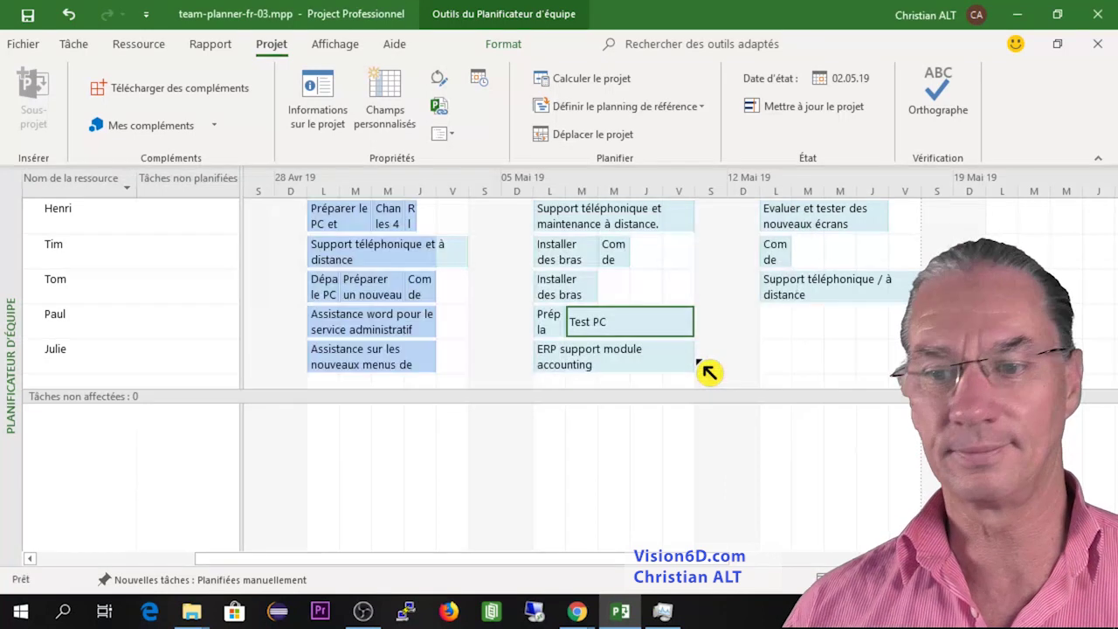
{"action": "left_click", "coordinate": [395, 446]}
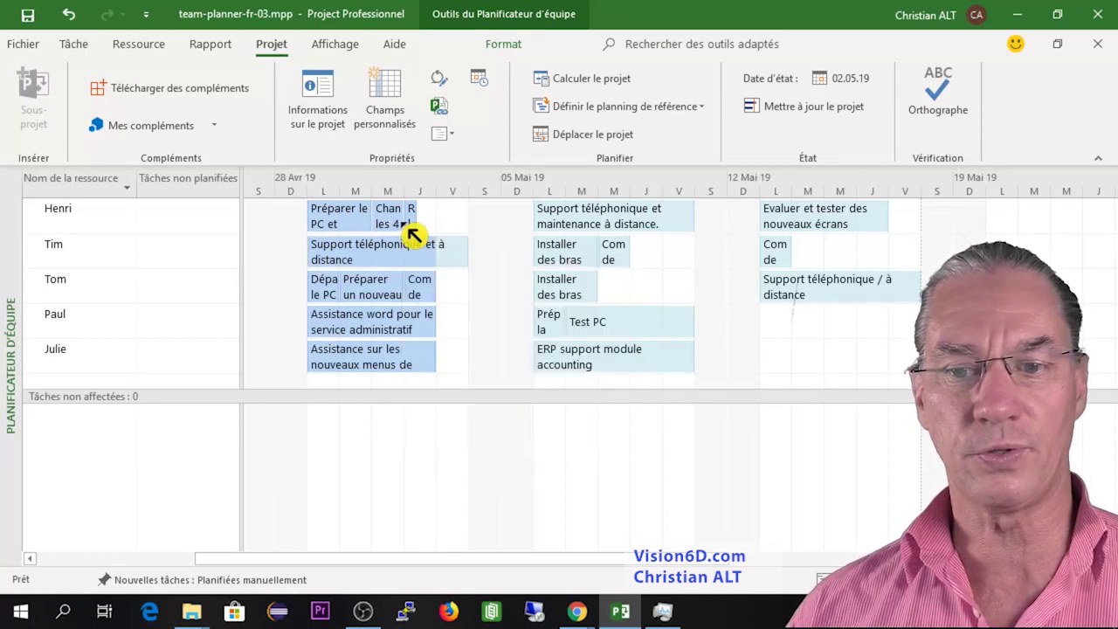
{"action": "mouse_move", "coordinate": [421, 229]}
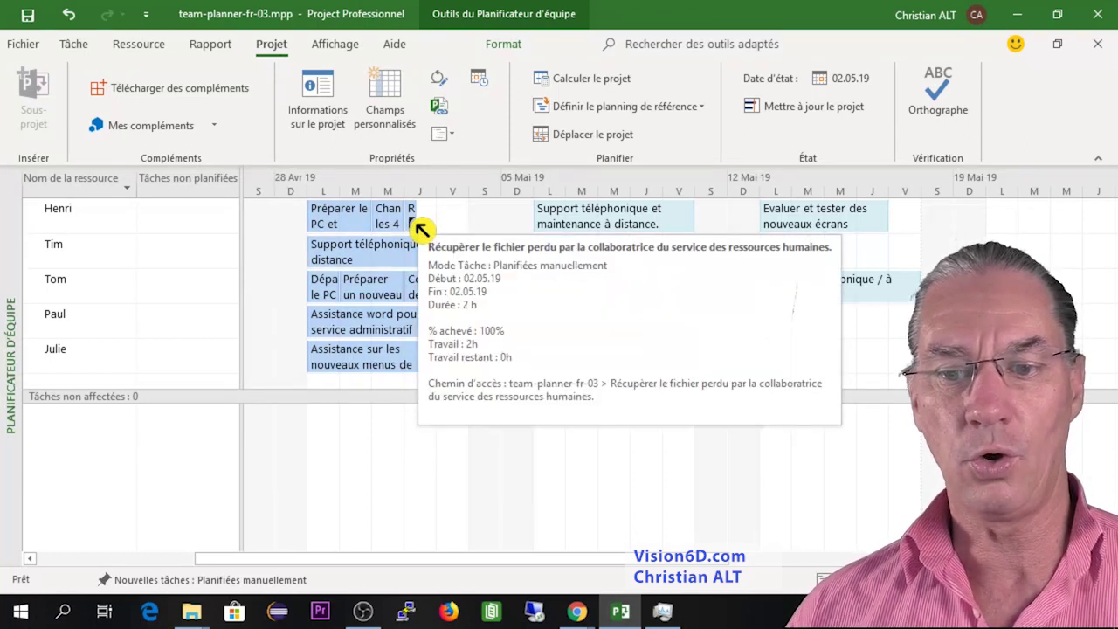
{"action": "mouse_move", "coordinate": [405, 299]}
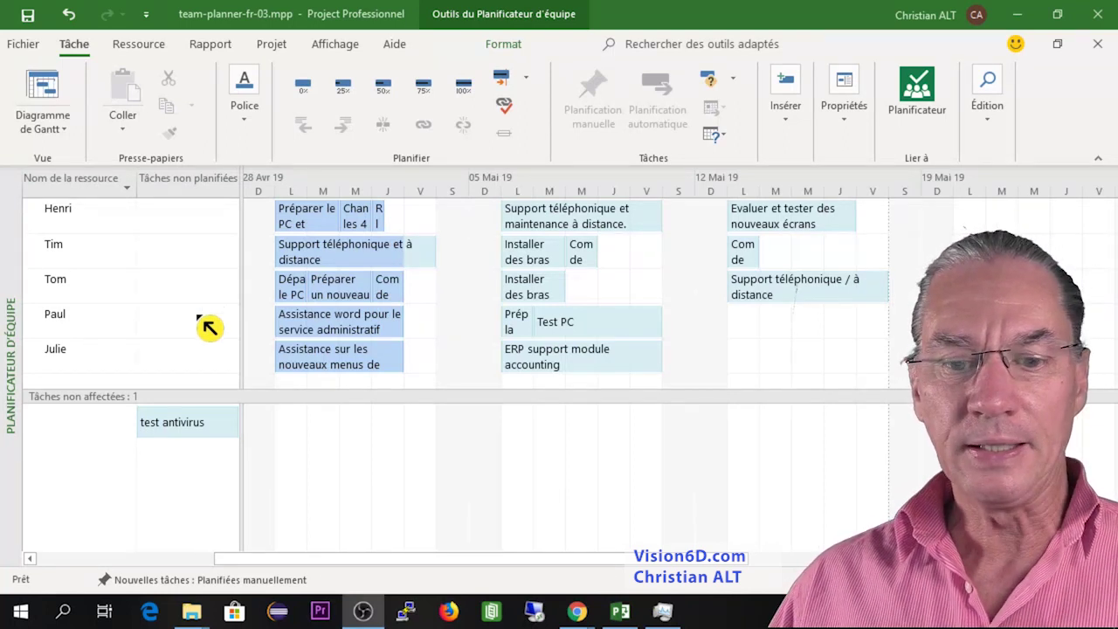
Try scheduling "test antivirus" for the fourth resource from Monday 13 May 2019, and return it to the unassigned, unscheduled tasks
{"action": "left_click_drag", "start_coordinate": [180, 430], "coordinate": [749, 325]}
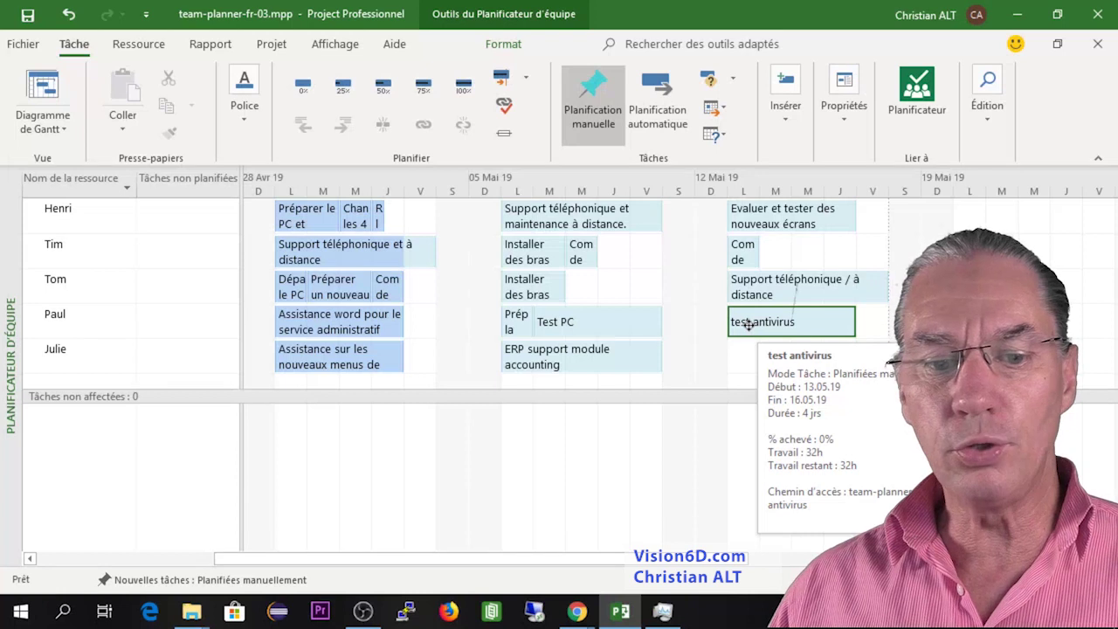
{"action": "left_click_drag", "start_coordinate": [749, 325], "coordinate": [196, 412]}
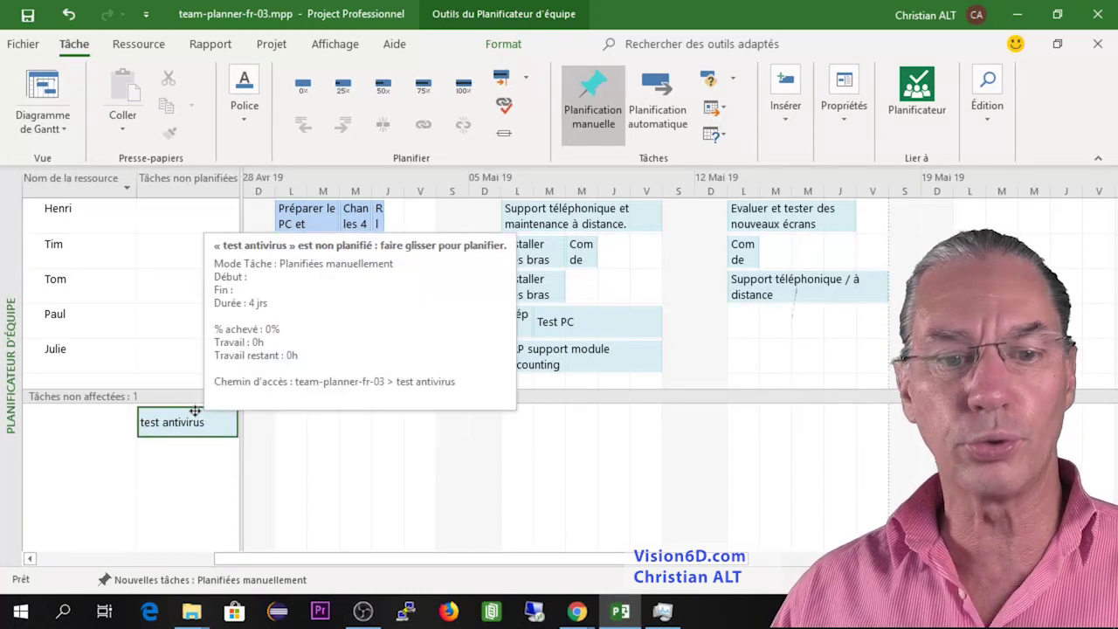
Add an exception named "congé" to the fourth resource's working time calendar
{"action": "double_click", "coordinate": [70, 322]}
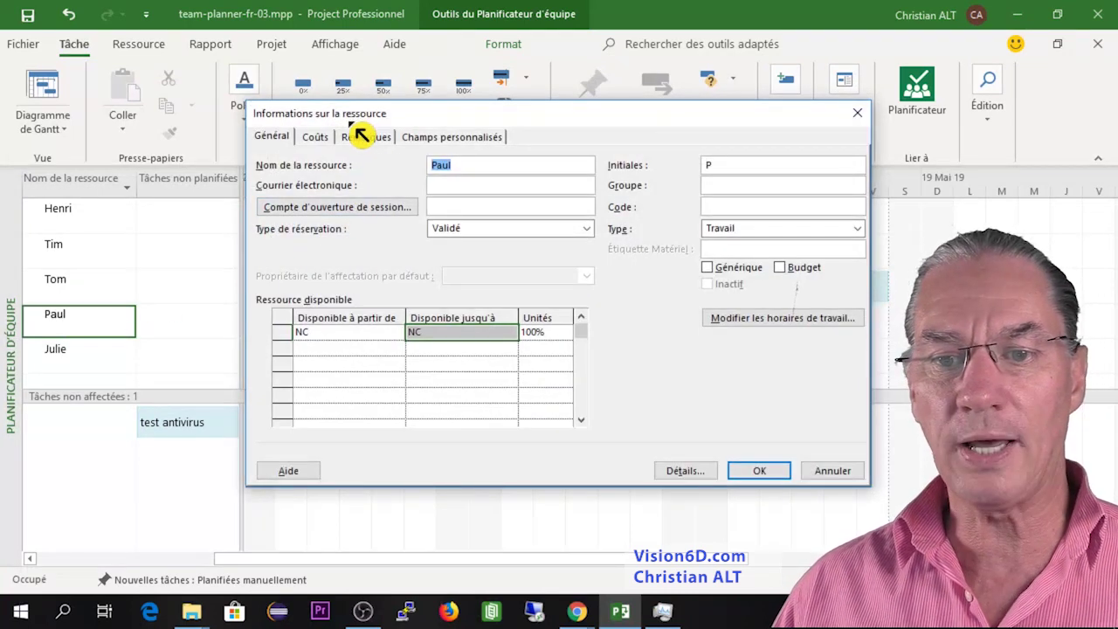
{"action": "left_click", "coordinate": [783, 318]}
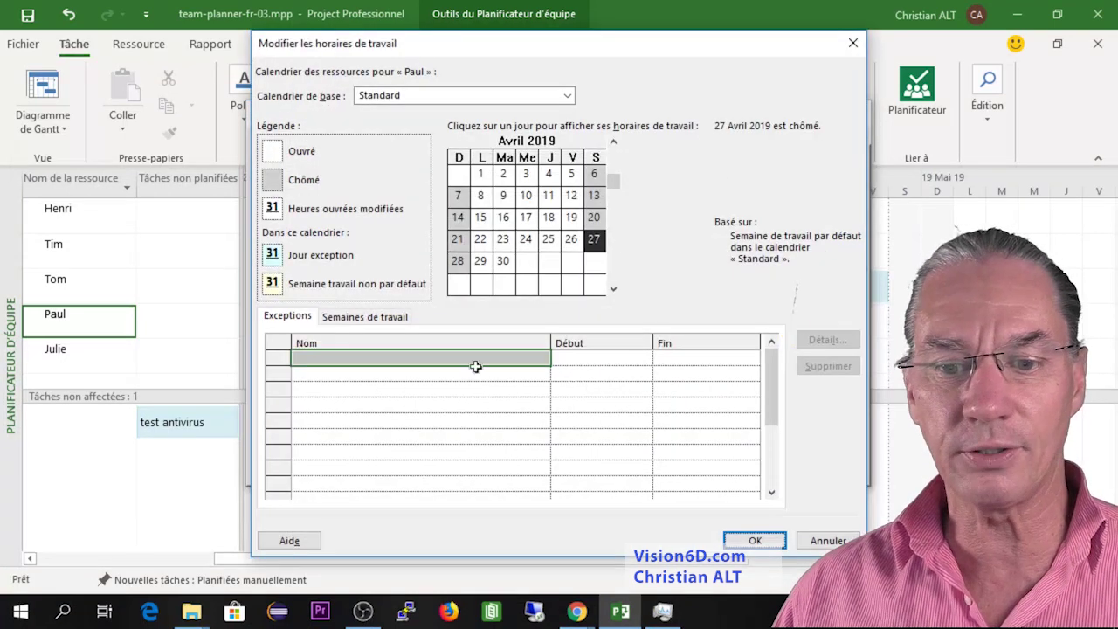
{"action": "left_click", "coordinate": [303, 360]}
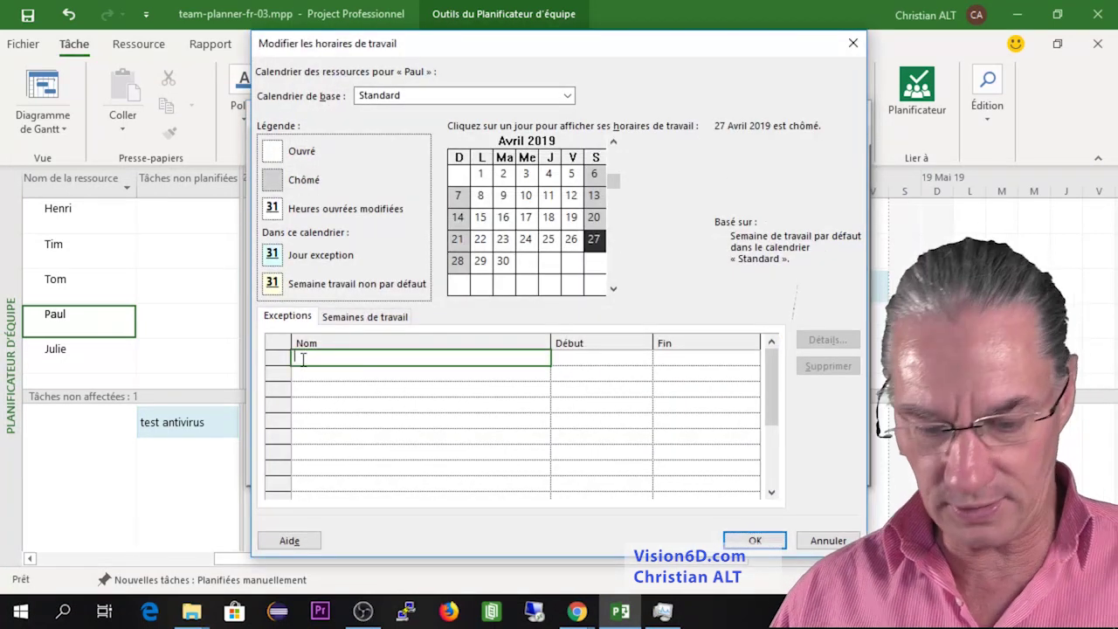
{"action": "type", "text": "congé"}
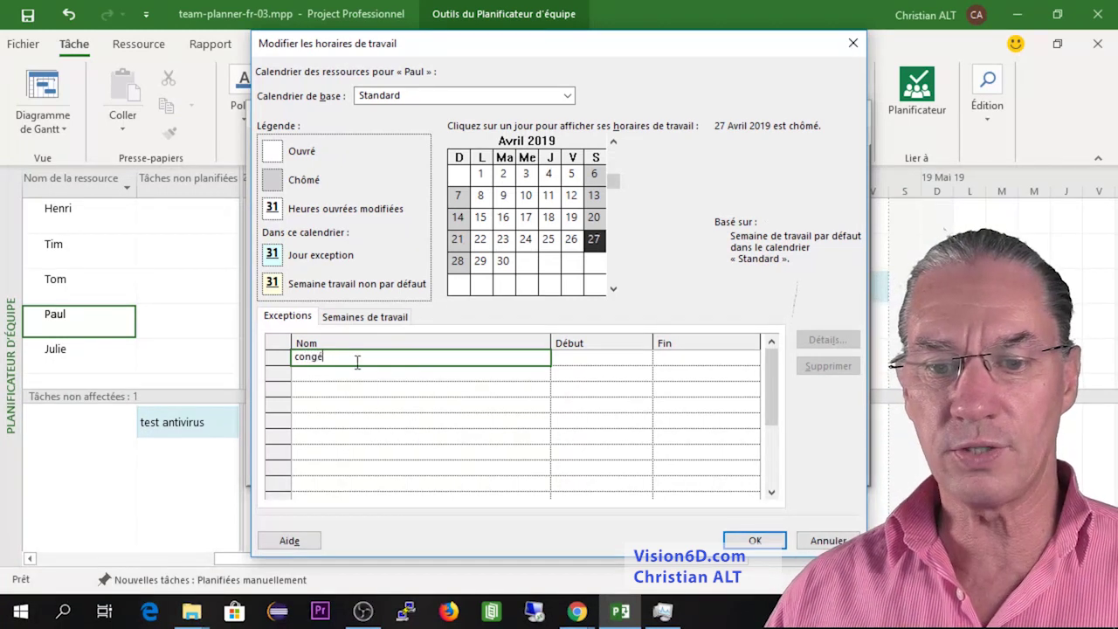
{"action": "key", "text": "Escape"}
Set the "congé" exception to run from 13.05.2019 to 14.05.2019 and save the resource's information
{"action": "left_click", "coordinate": [592, 358]}
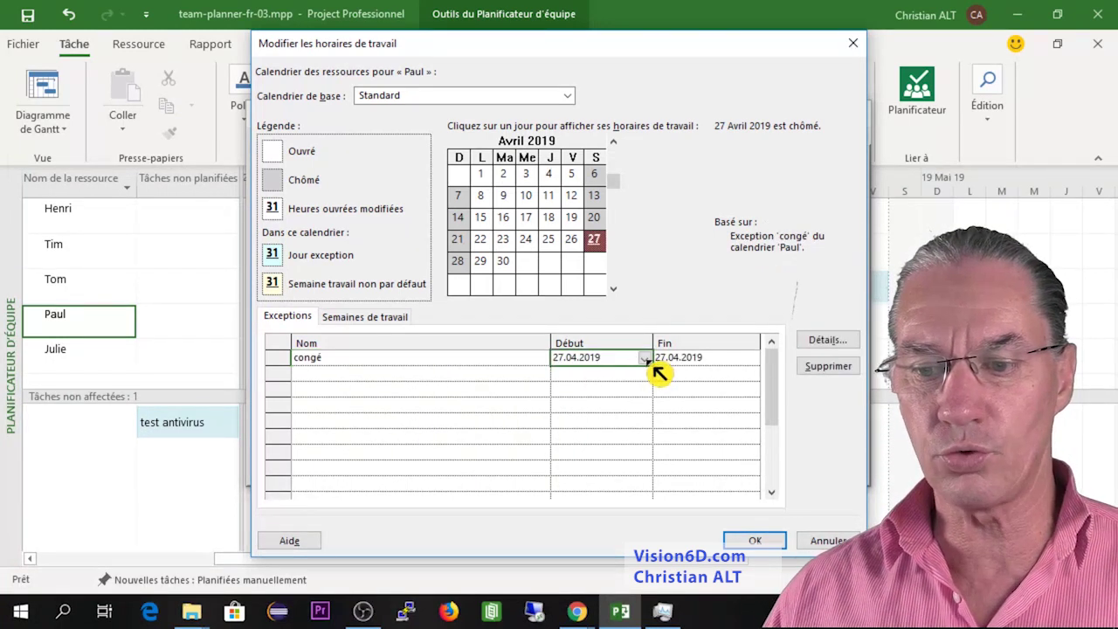
{"action": "left_click", "coordinate": [645, 358]}
{"action": "left_click", "coordinate": [643, 376]}
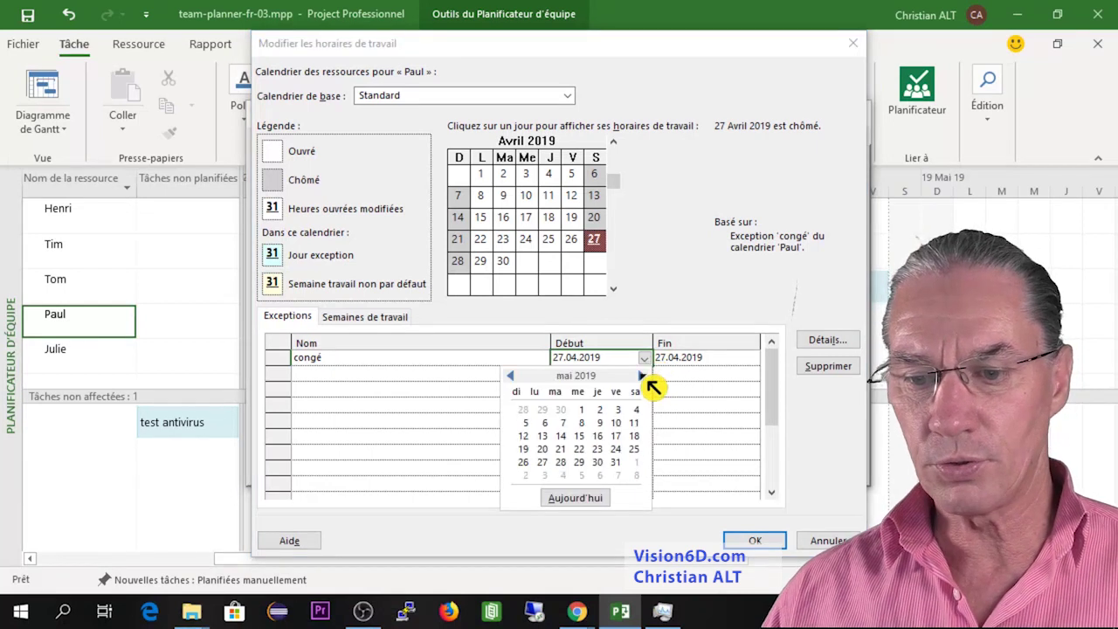
{"action": "left_click", "coordinate": [545, 439]}
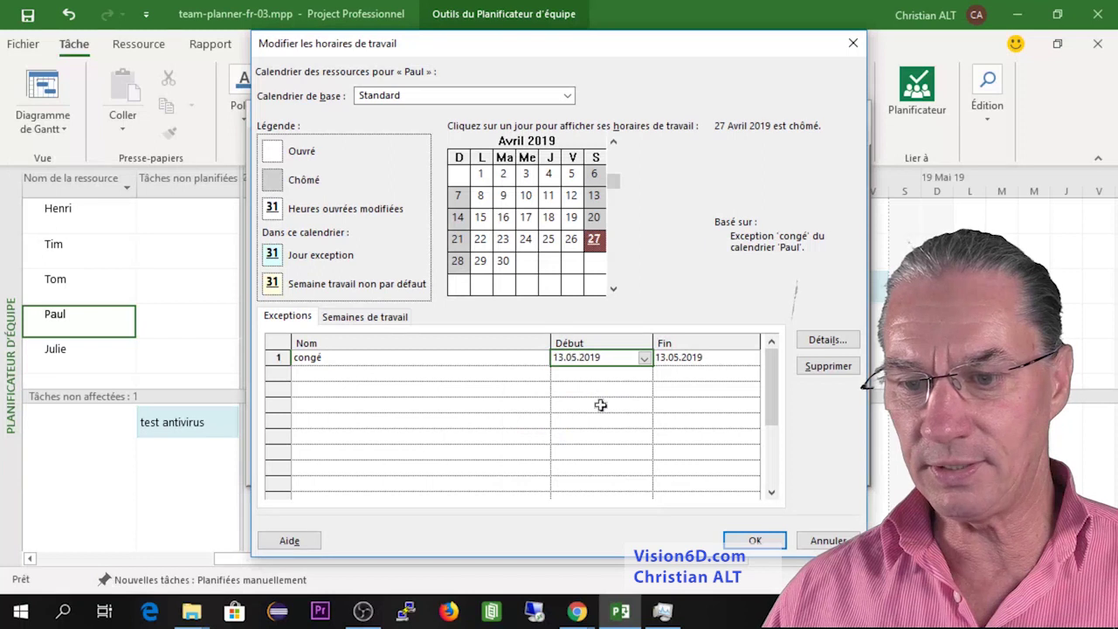
{"action": "left_click", "coordinate": [727, 358]}
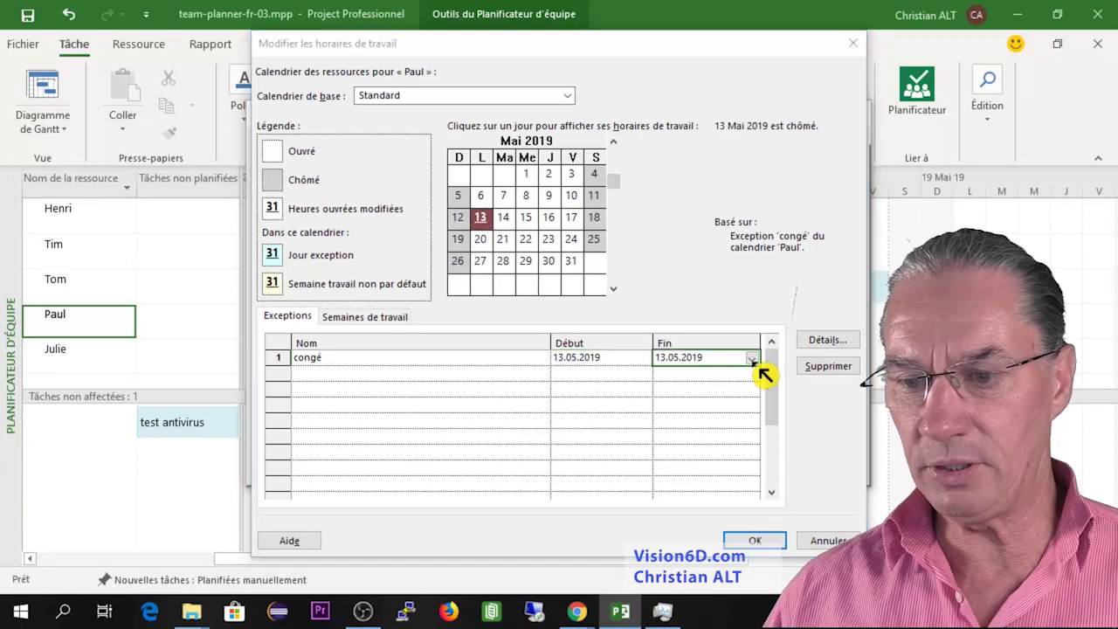
{"action": "left_click", "coordinate": [751, 359]}
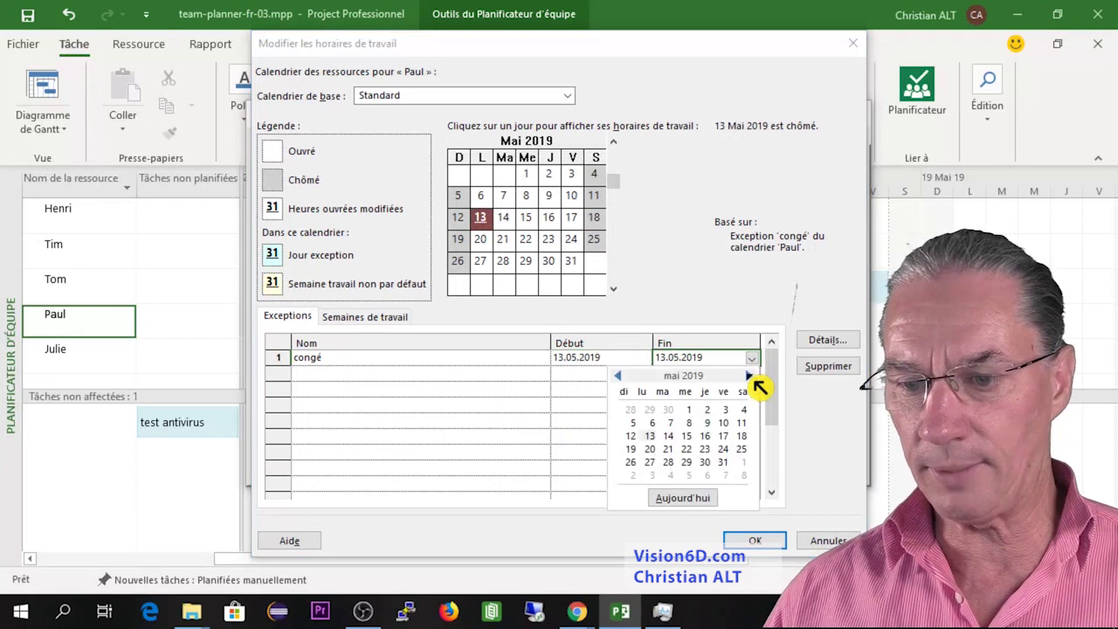
{"action": "left_click", "coordinate": [669, 435]}
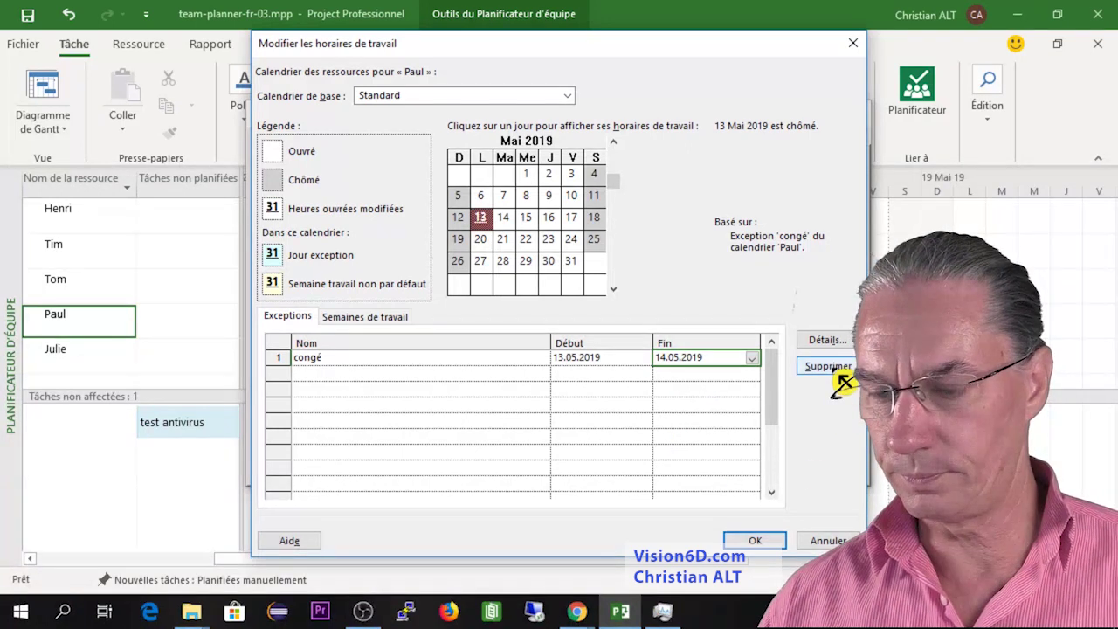
{"action": "left_click", "coordinate": [771, 546]}
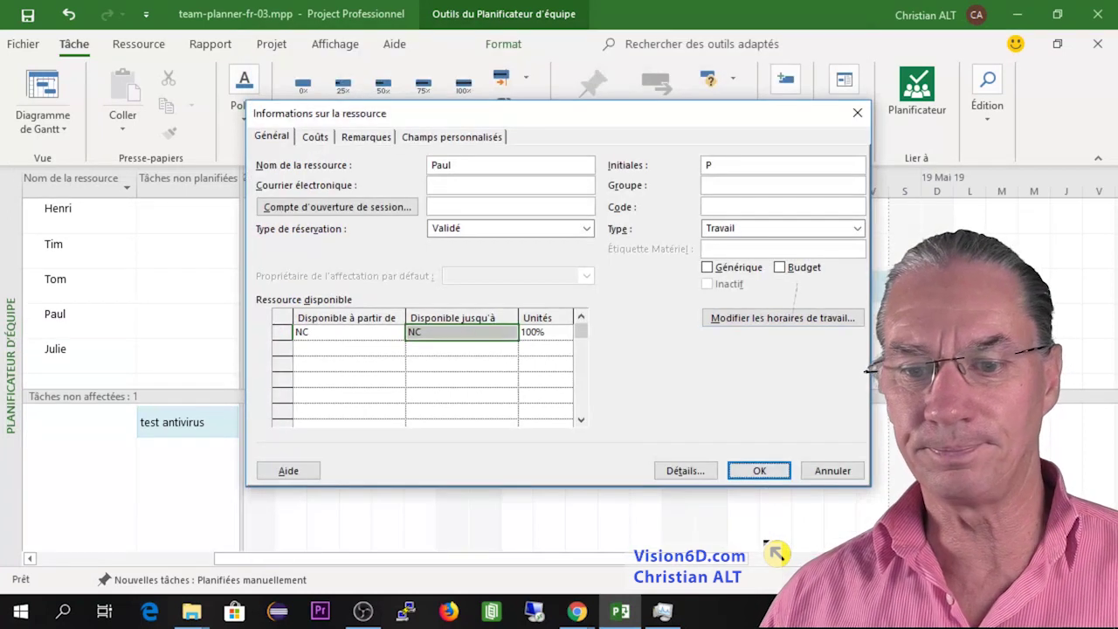
{"action": "left_click", "coordinate": [759, 471]}
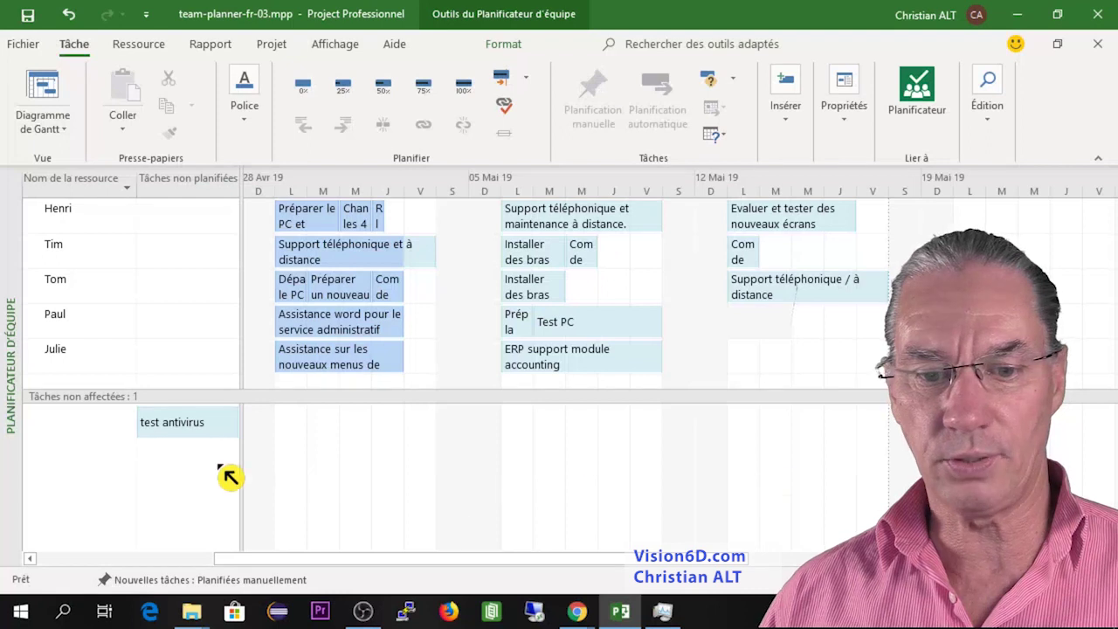
Schedule "test antivirus" for the fourth resource from Wednesday 15 May 2019, right after the two days of leave
{"action": "mouse_move", "coordinate": [171, 426]}
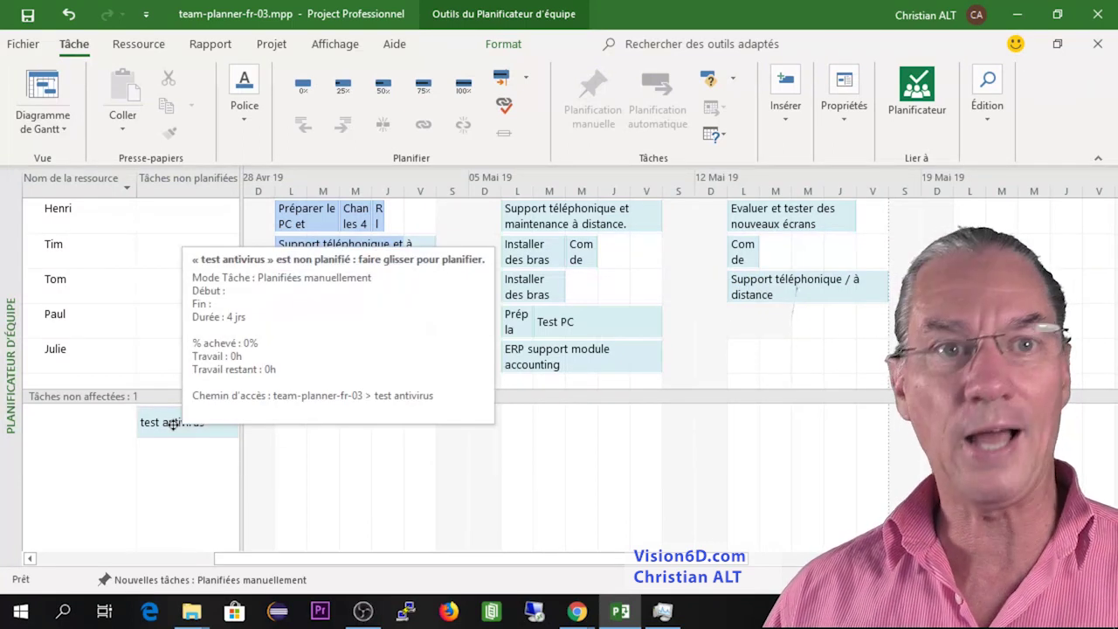
{"action": "left_click_drag", "start_coordinate": [173, 423], "coordinate": [792, 321]}
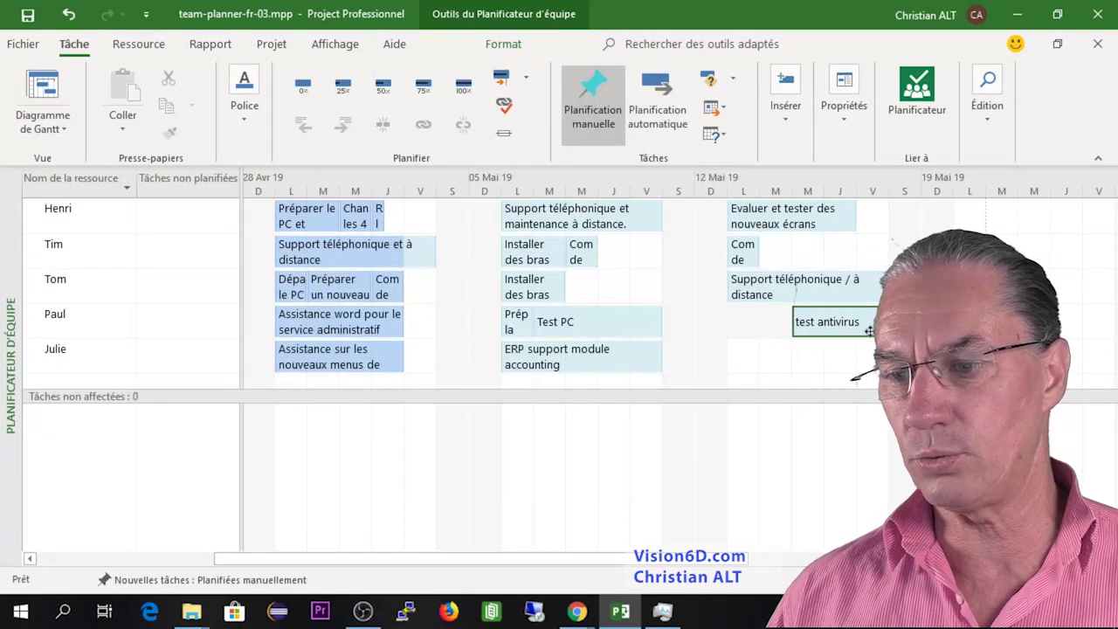
{"action": "mouse_move", "coordinate": [831, 324]}
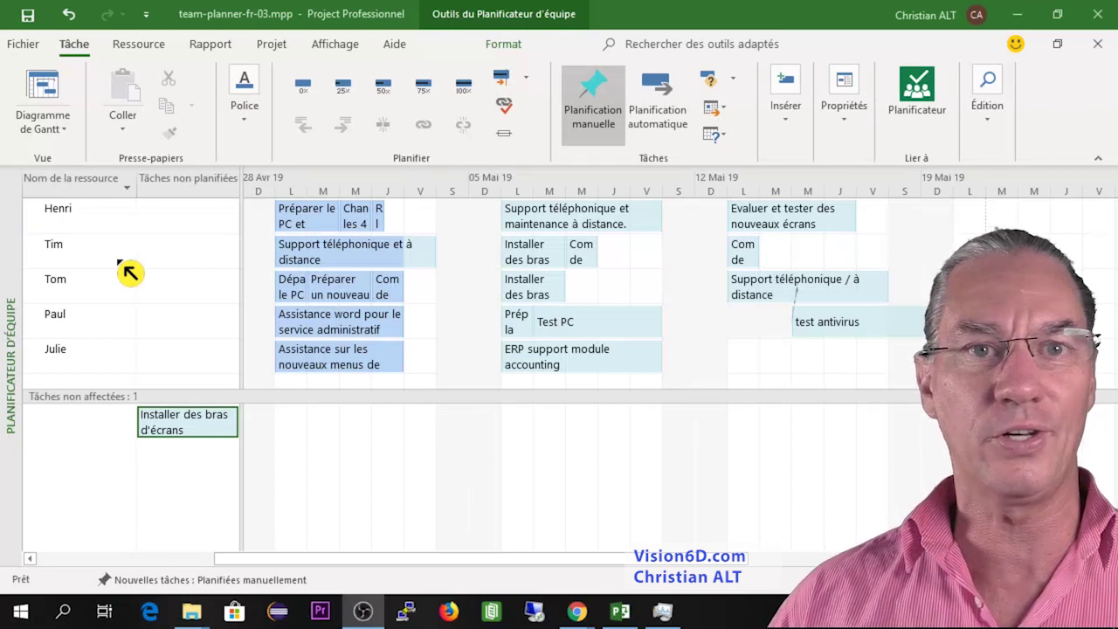
Assign the second and third resources of the planner to the unassigned task "Installer des bras d'écrans" in its task information
{"action": "double_click", "coordinate": [206, 432]}
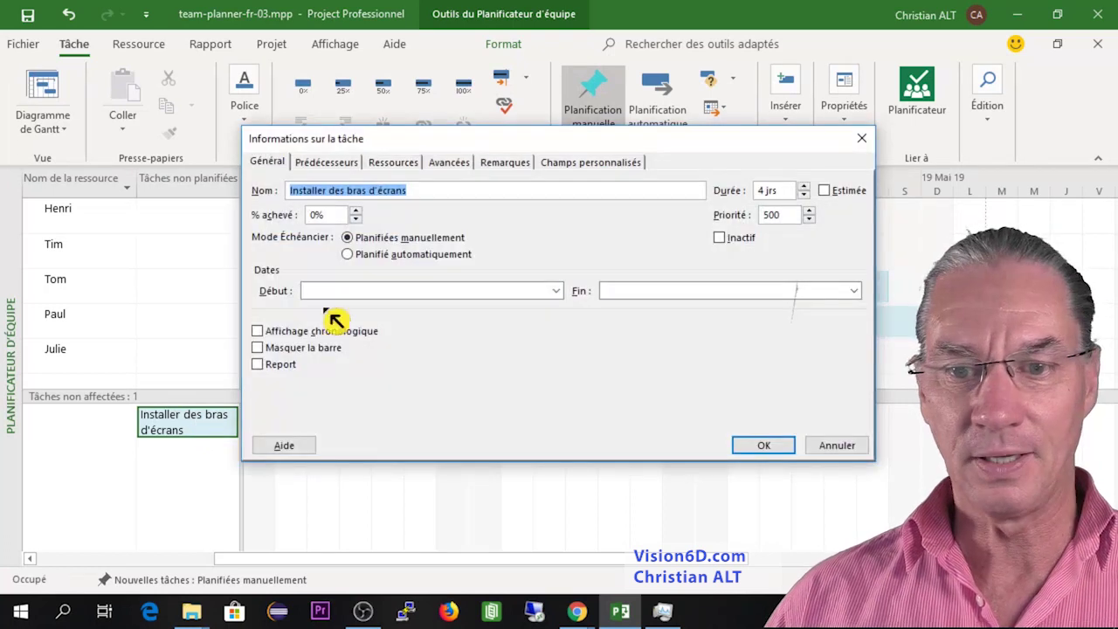
{"action": "left_click", "coordinate": [398, 165]}
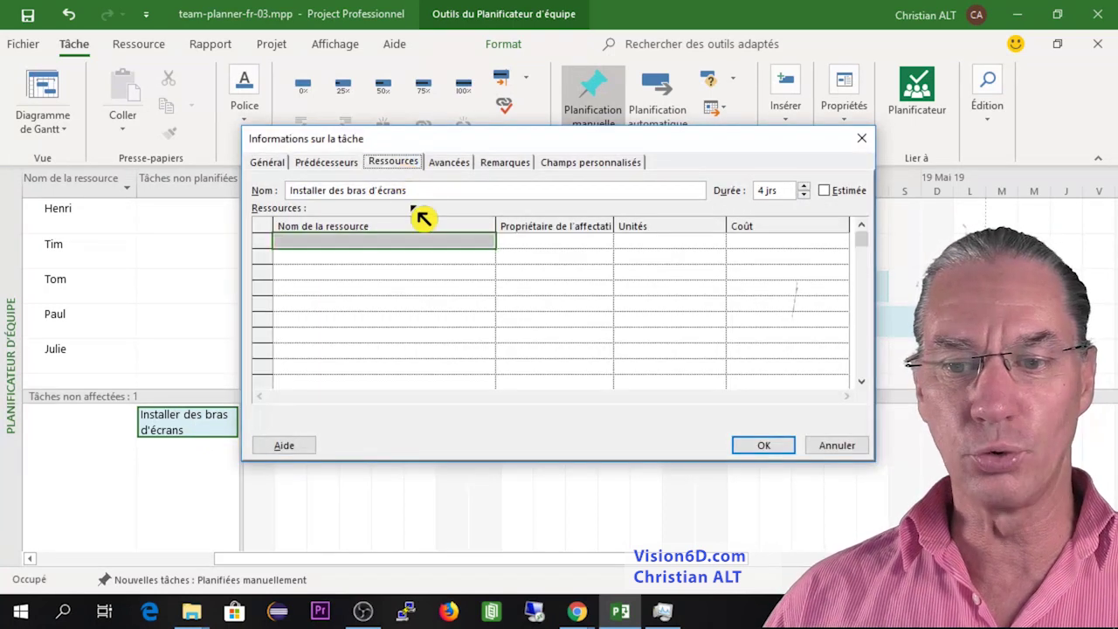
{"action": "left_click", "coordinate": [486, 242]}
{"action": "left_click", "coordinate": [492, 248]}
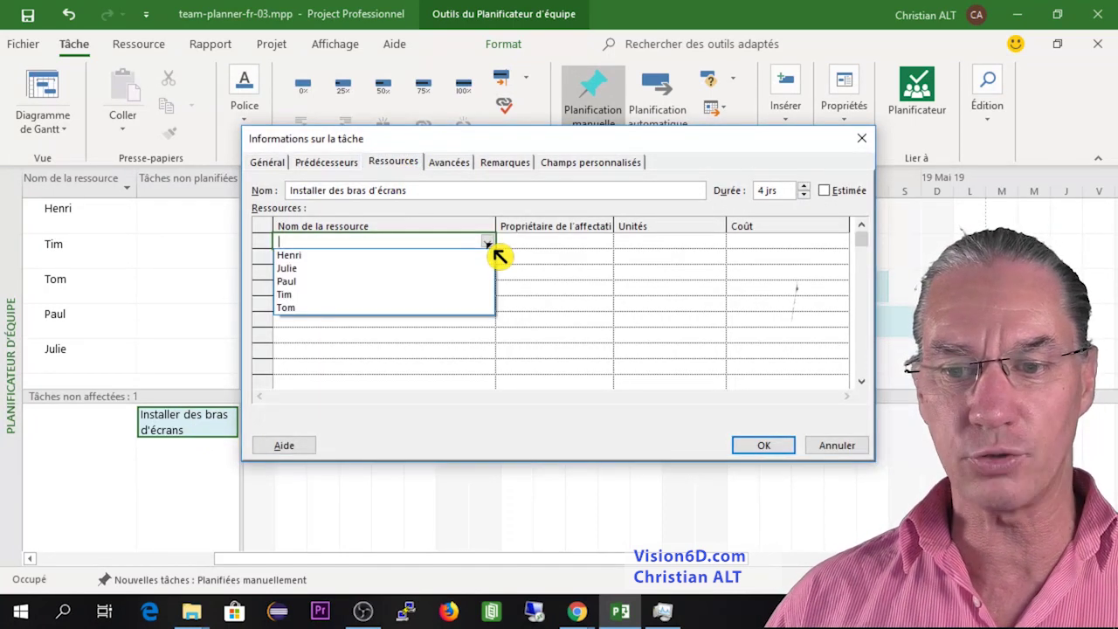
{"action": "left_click", "coordinate": [335, 296]}
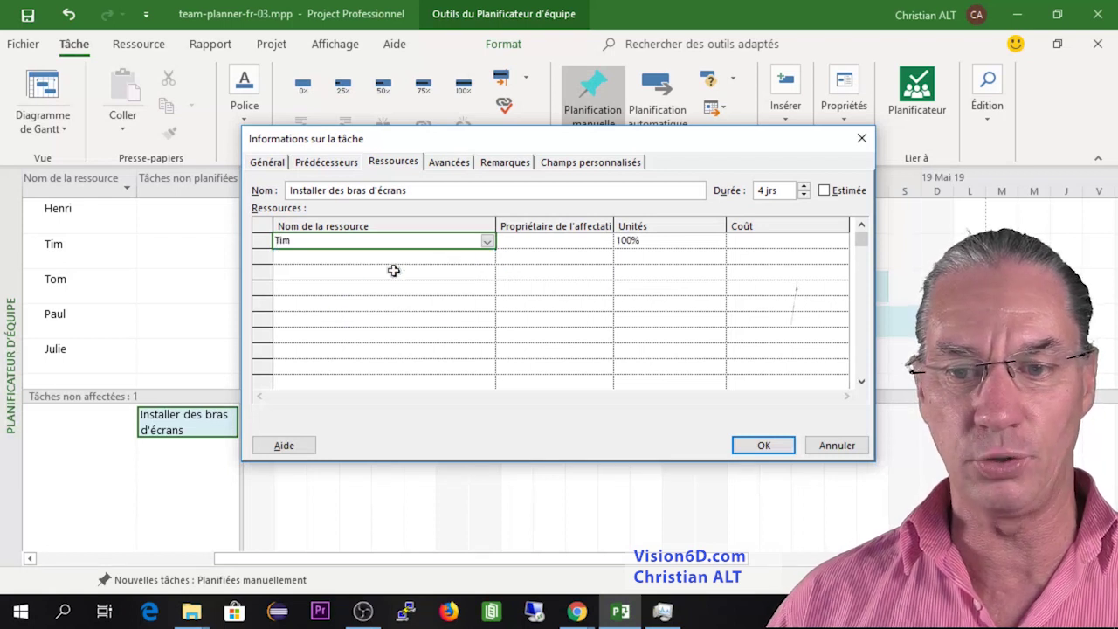
{"action": "left_click", "coordinate": [490, 256]}
{"action": "left_click", "coordinate": [486, 256]}
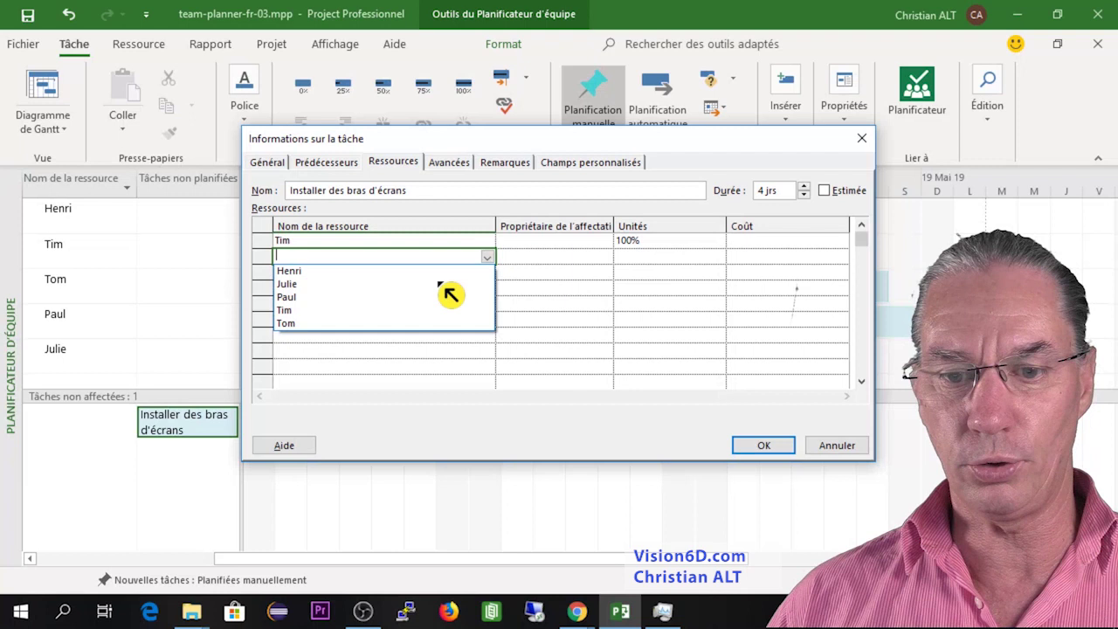
{"action": "left_click", "coordinate": [348, 322]}
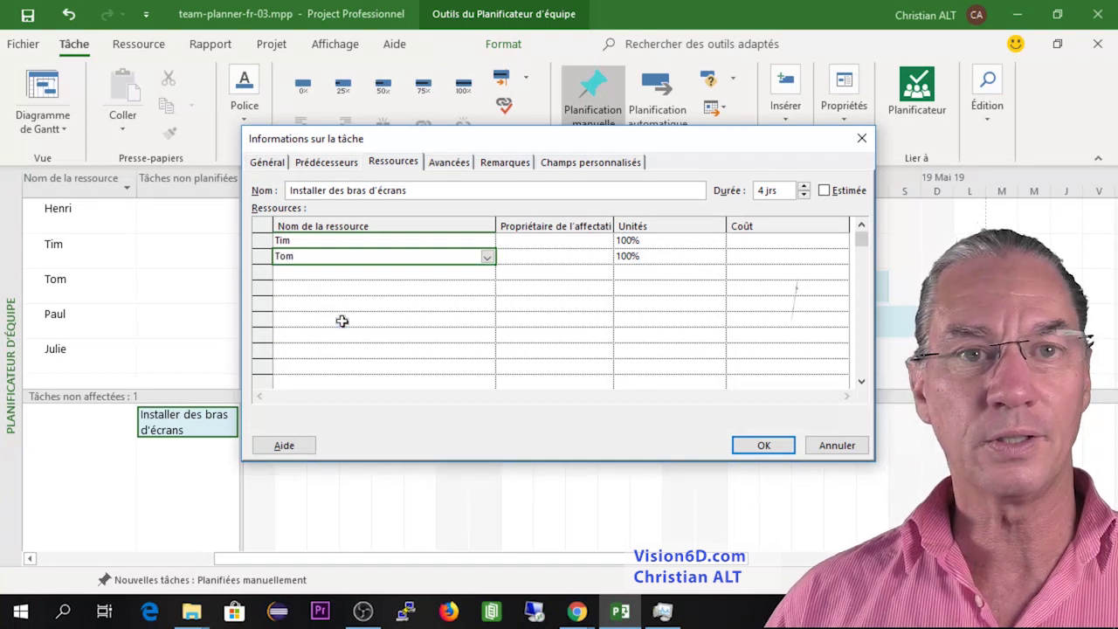
{"action": "left_click", "coordinate": [765, 445]}
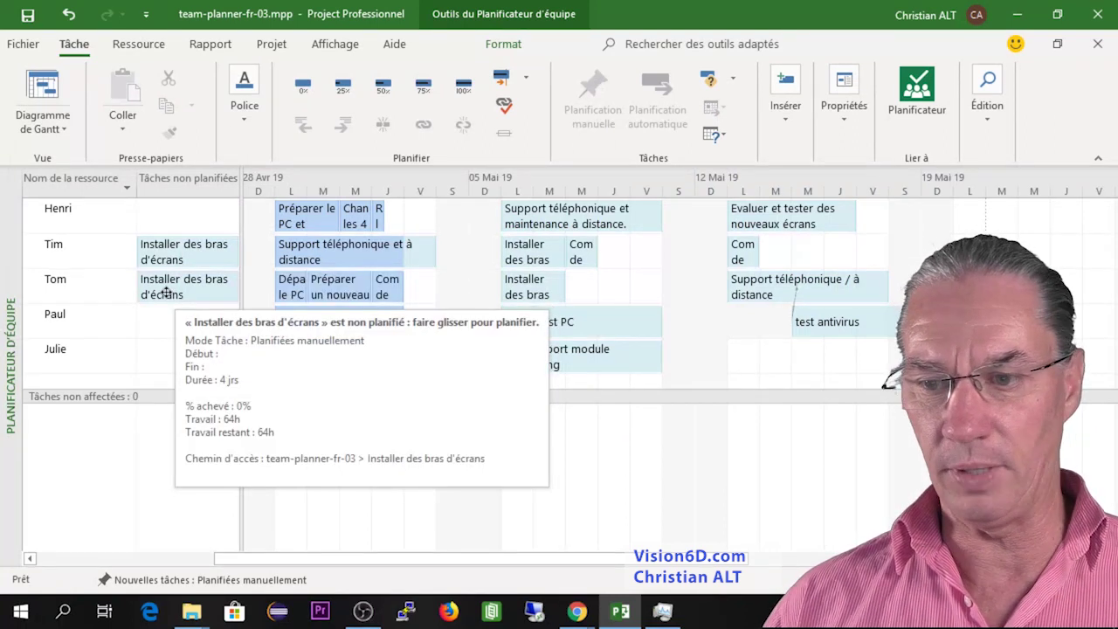
Schedule "Installer des bras d'écrans" for the second resource from Tuesday 14 May 2019, applying the change to all of the task's assignments
{"action": "left_click_drag", "start_coordinate": [183, 252], "coordinate": [784, 273]}
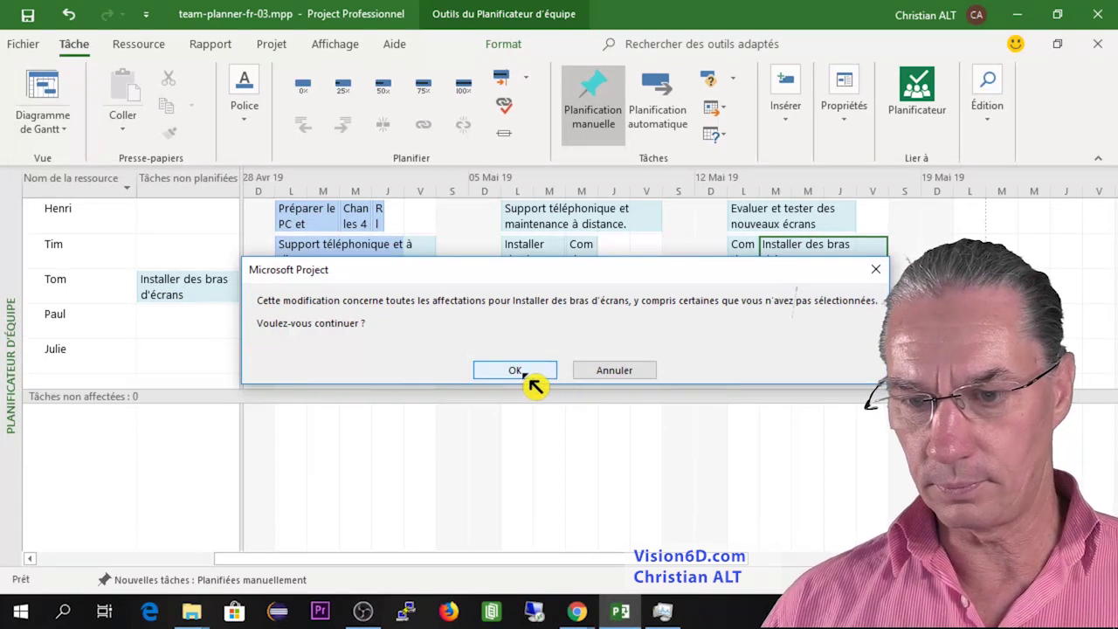
{"action": "left_click", "coordinate": [519, 371]}
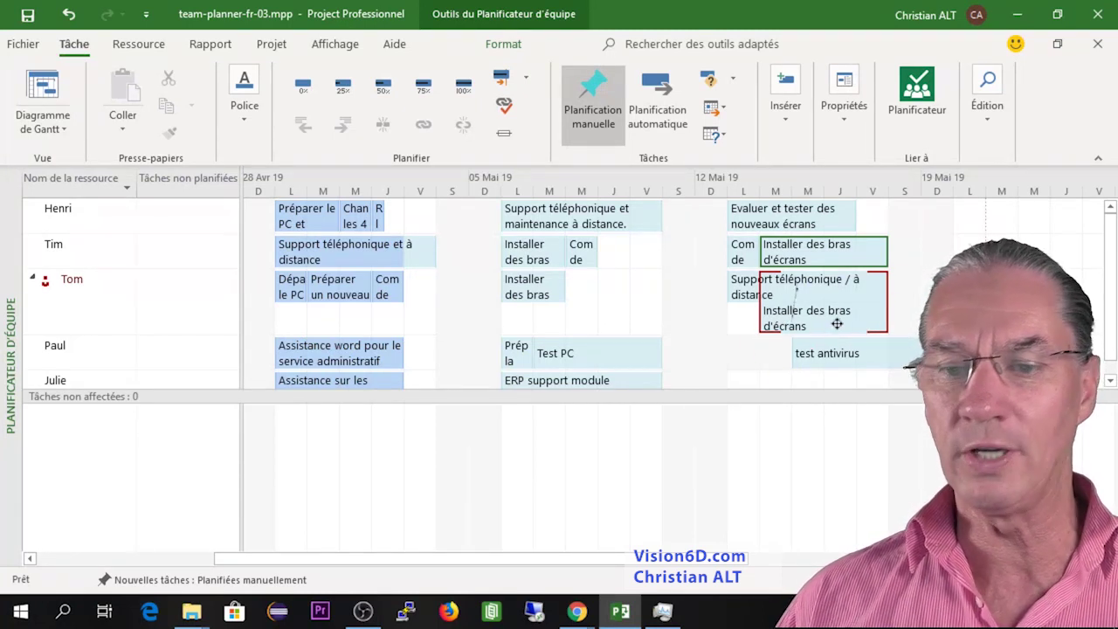
{"action": "mouse_move", "coordinate": [837, 322]}
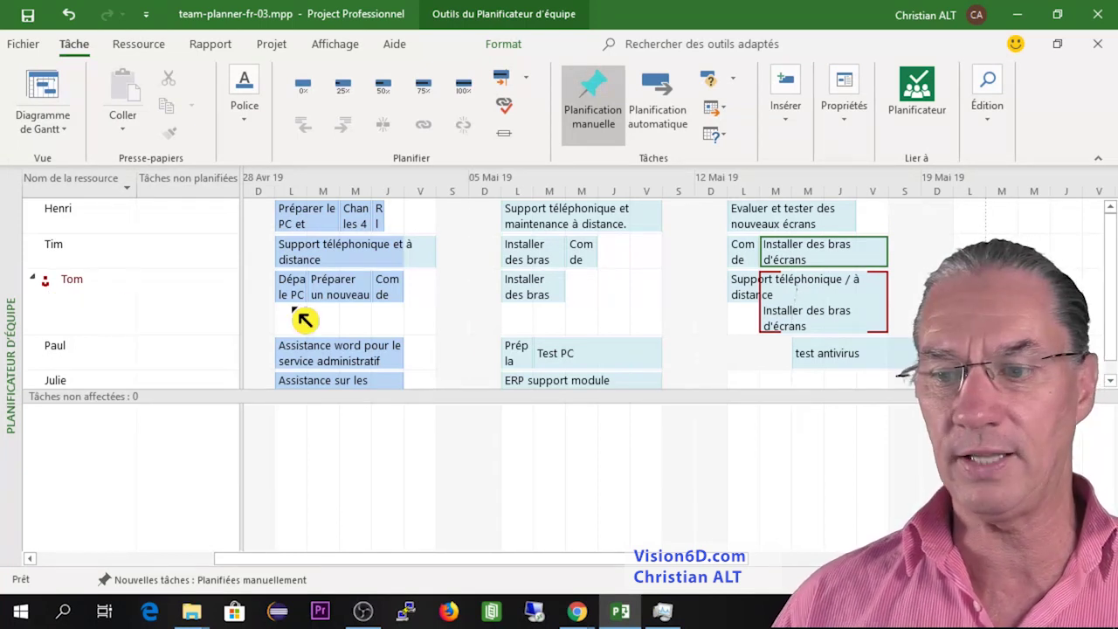
Move the second and third resources' assignments of "Installer des bras d'écrans" to start on Monday 20 May 2019
{"action": "left_click_drag", "start_coordinate": [789, 254], "coordinate": [951, 253]}
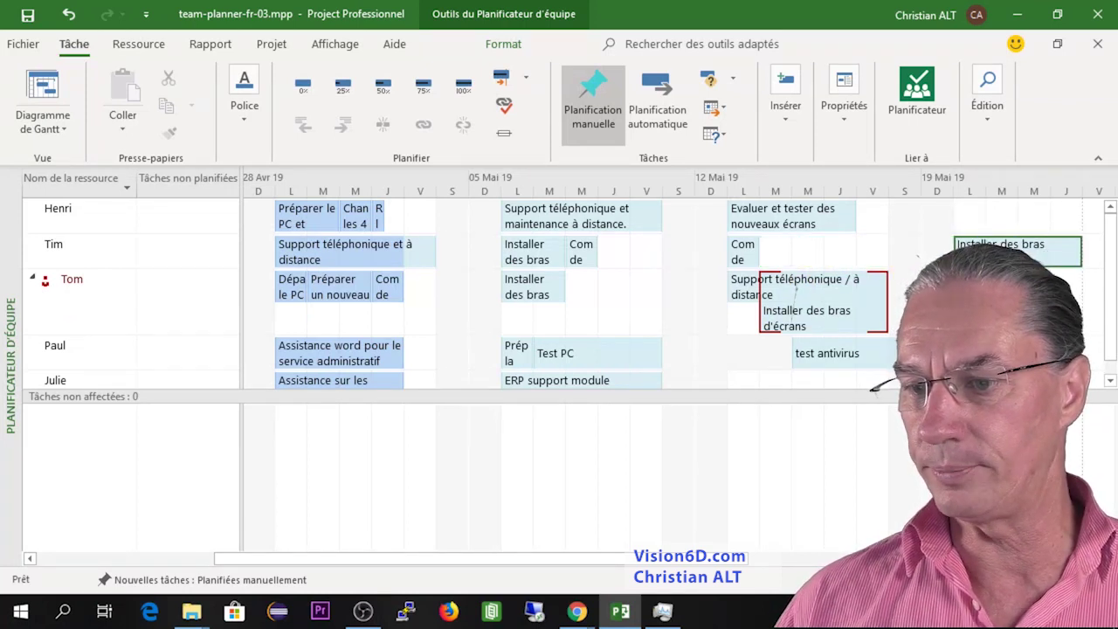
{"action": "left_click_drag", "start_coordinate": [776, 288], "coordinate": [839, 306]}
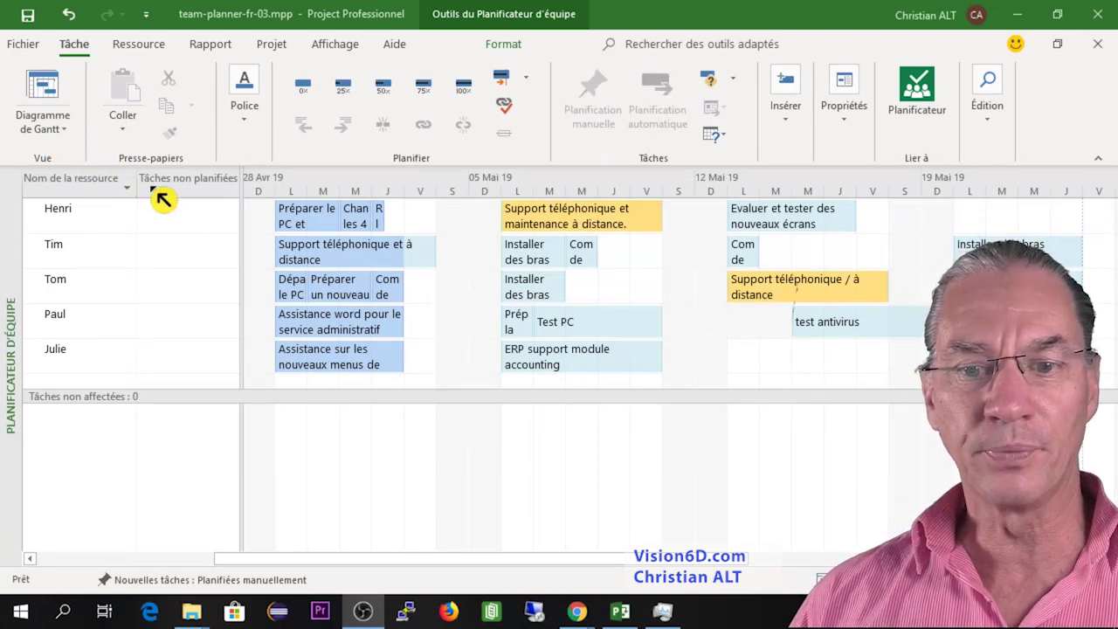
Fill the second resource's "Support téléphonique et à distance" bar in the week of 28 April 2019 with gold
{"action": "right_click", "coordinate": [321, 259]}
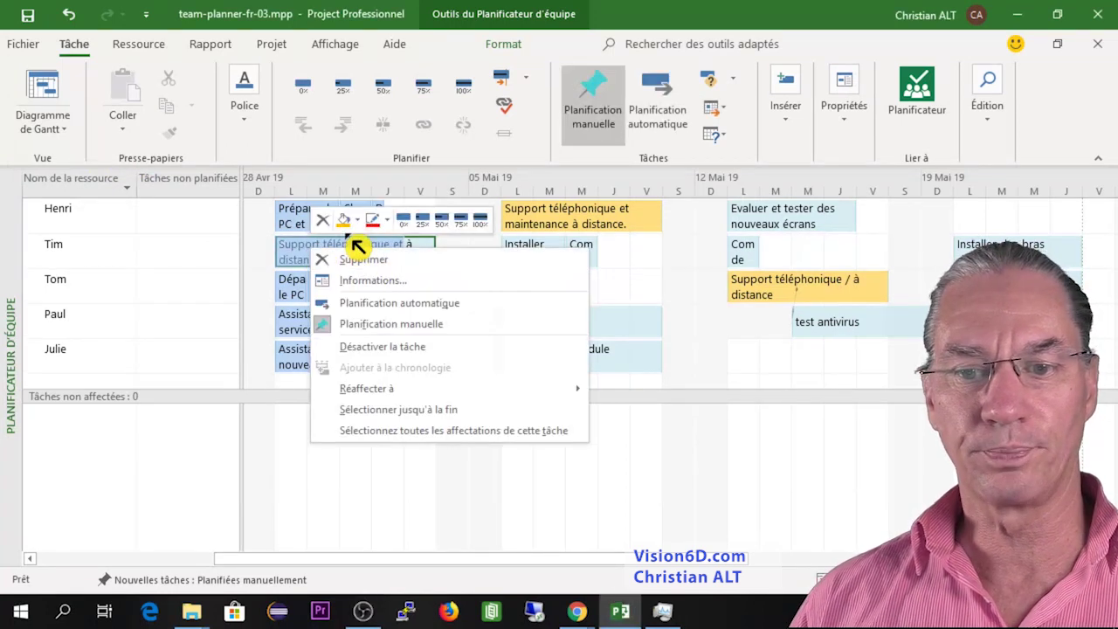
{"action": "left_click", "coordinate": [348, 223]}
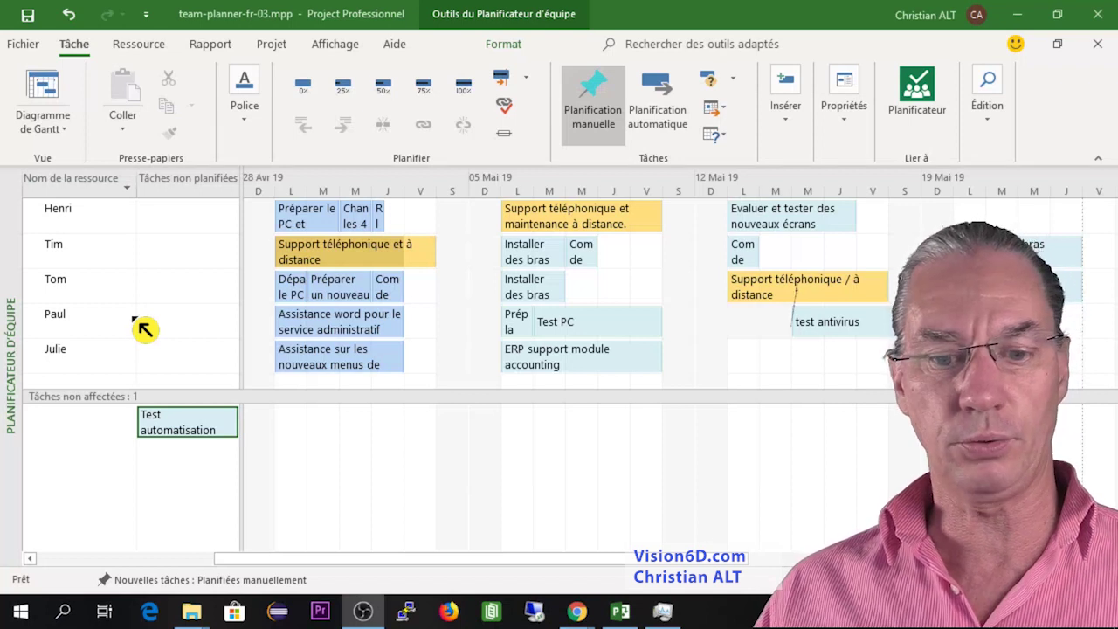
Add "Test PC" and "test antivirus" as finish-to-start predecessors of the unassigned task "Test automatisation" and save its task information
{"action": "double_click", "coordinate": [192, 437]}
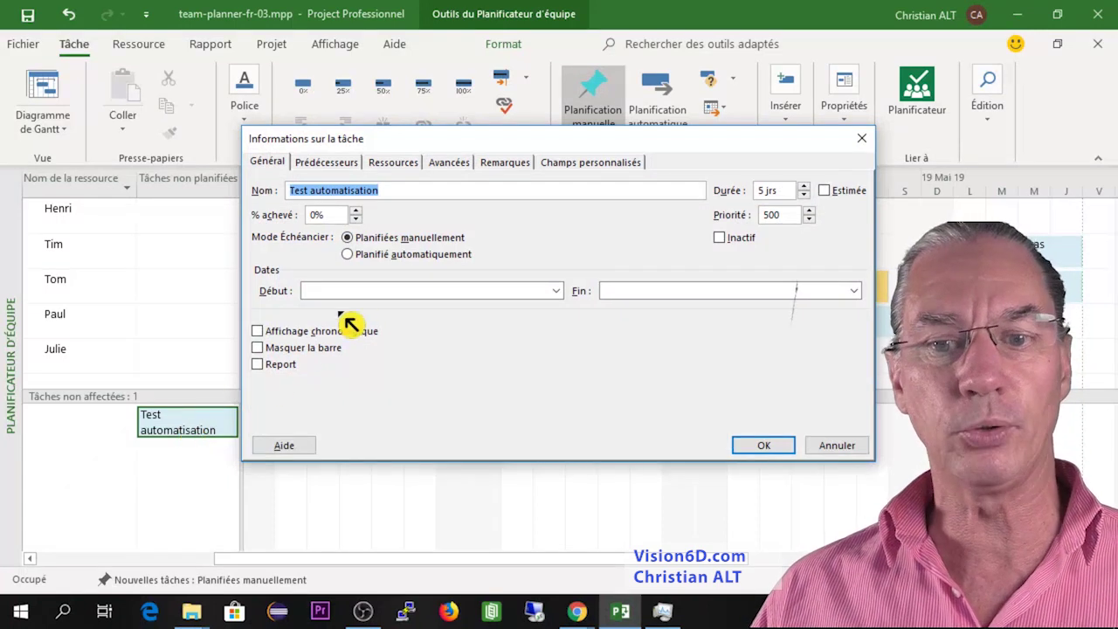
{"action": "left_click", "coordinate": [354, 172]}
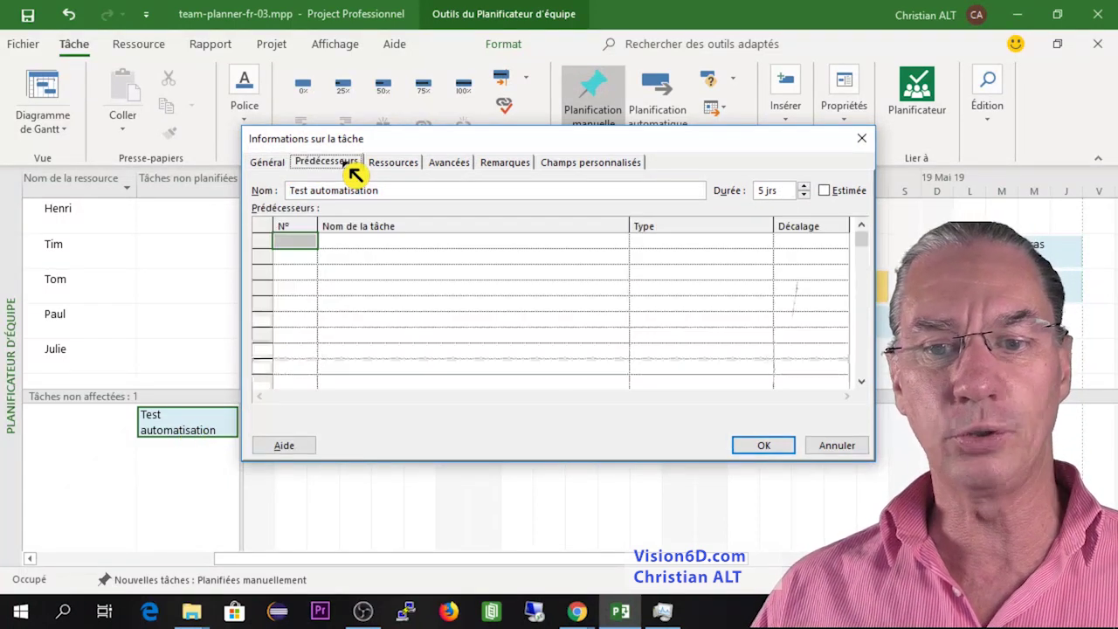
{"action": "left_click", "coordinate": [618, 241]}
{"action": "left_click", "coordinate": [621, 242]}
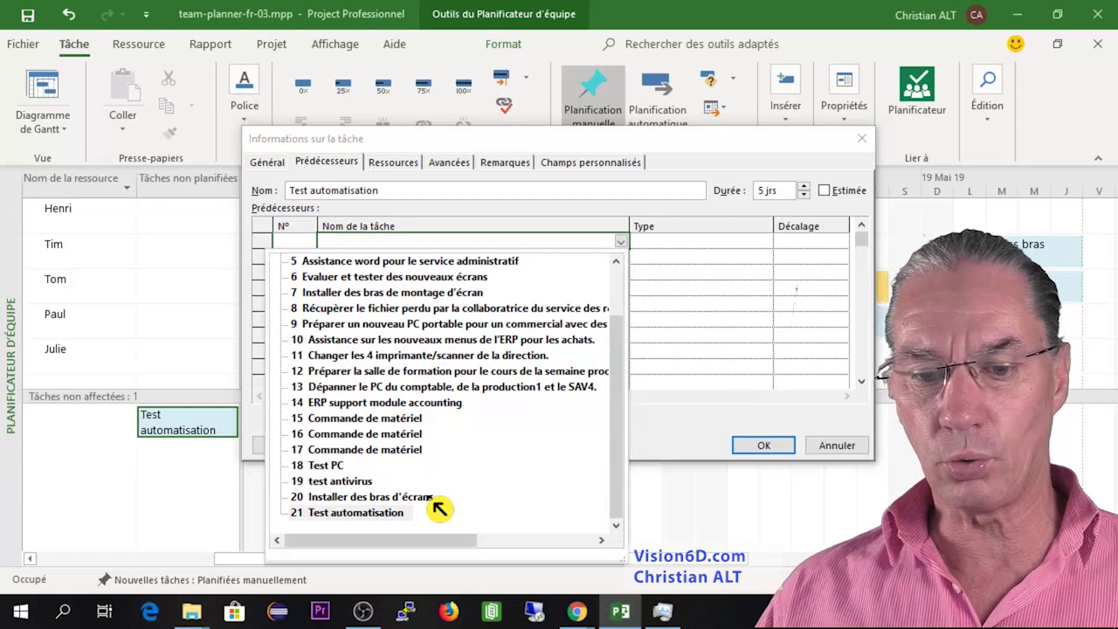
{"action": "left_click", "coordinate": [327, 469]}
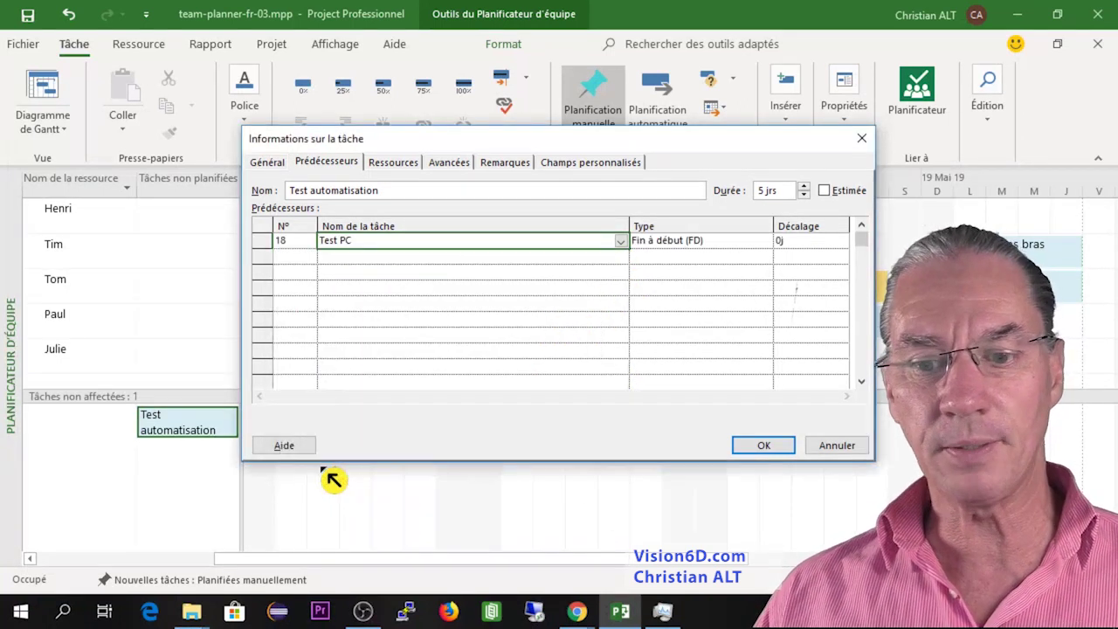
{"action": "left_click", "coordinate": [621, 258]}
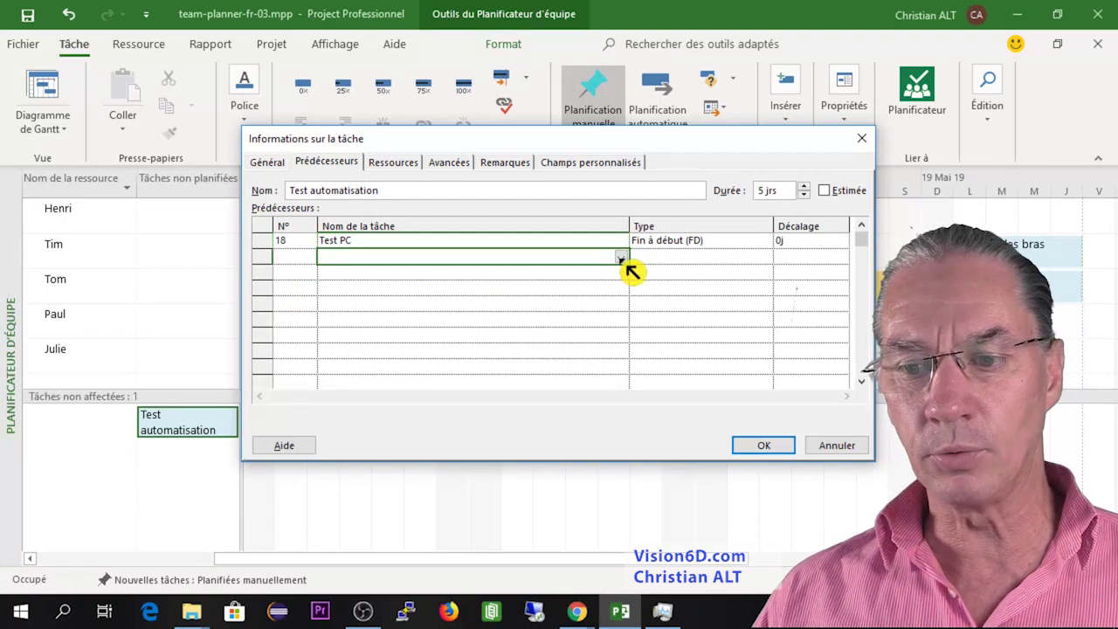
{"action": "left_click", "coordinate": [621, 258]}
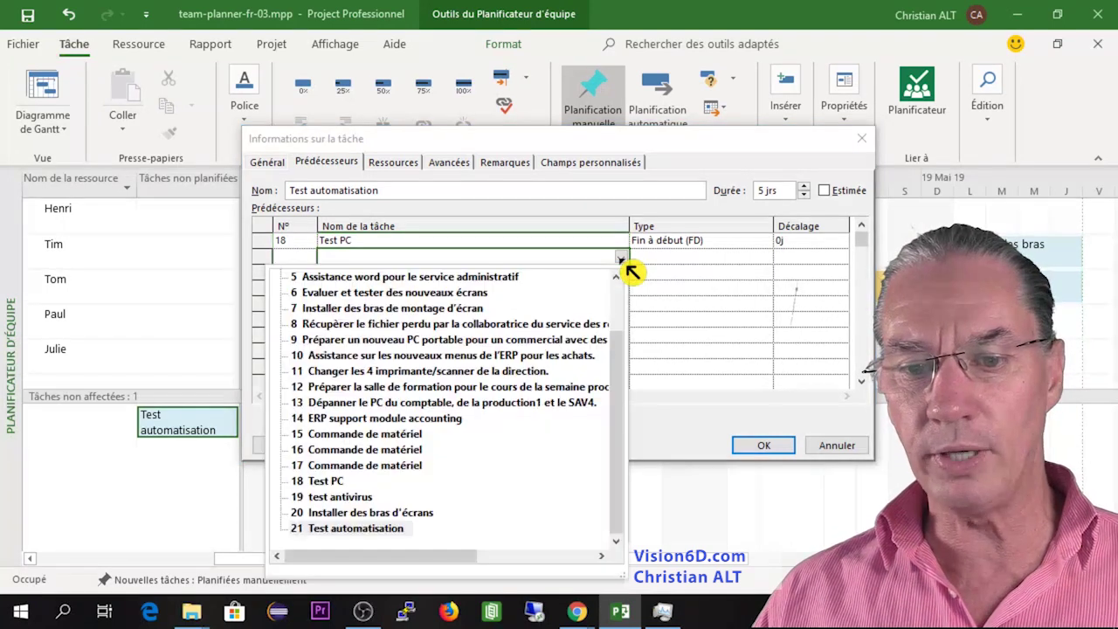
{"action": "left_click", "coordinate": [351, 498]}
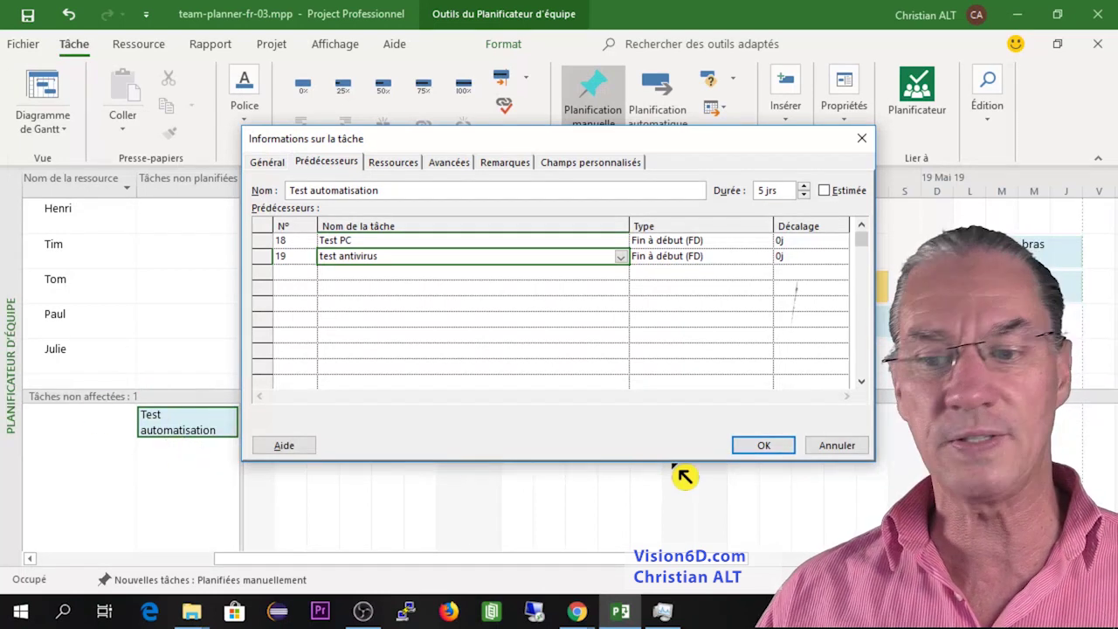
{"action": "left_click", "coordinate": [763, 446]}
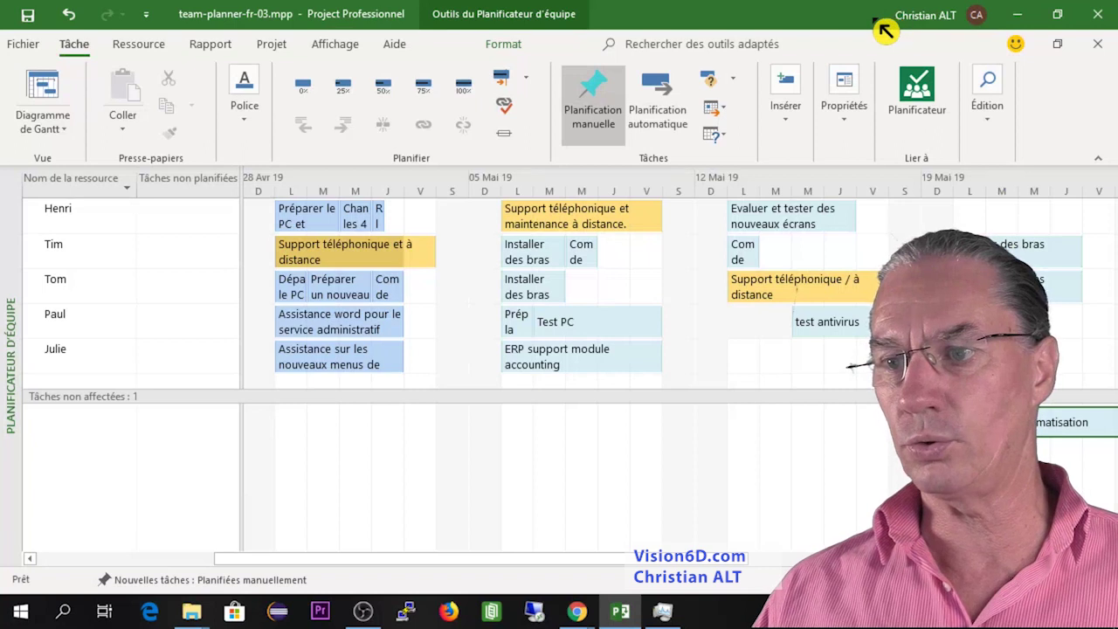
Assign "Test automatisation" to the fifth resource from Monday 13 May 2019 and enlarge the resource area to show its whole row
{"action": "left_click_drag", "start_coordinate": [886, 20], "coordinate": [546, 62]}
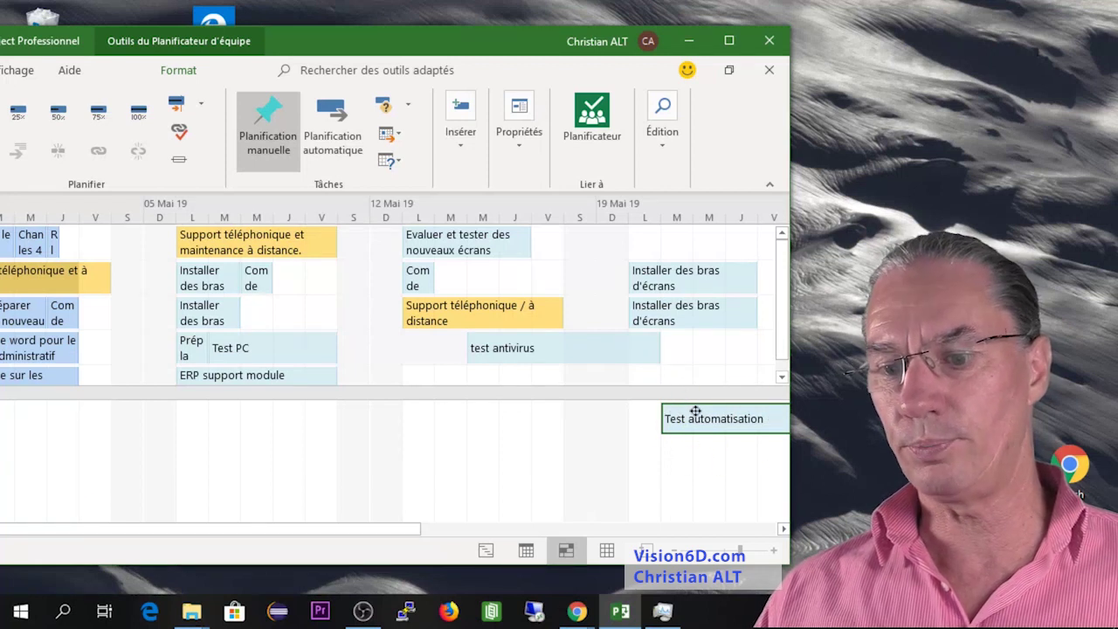
{"action": "mouse_move", "coordinate": [674, 417]}
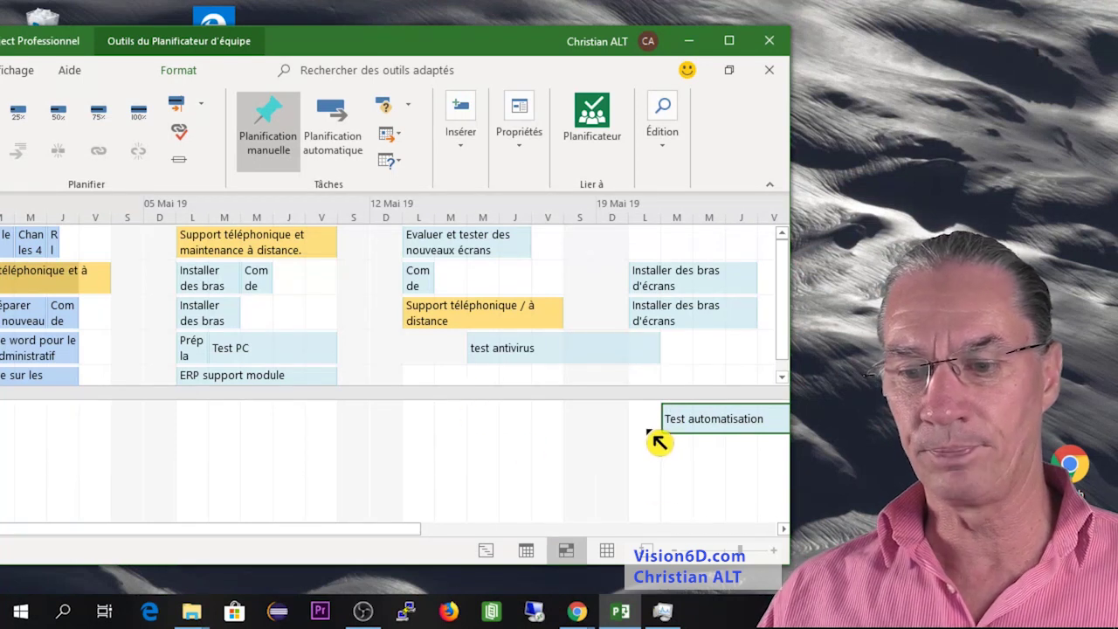
{"action": "mouse_move", "coordinate": [267, 346]}
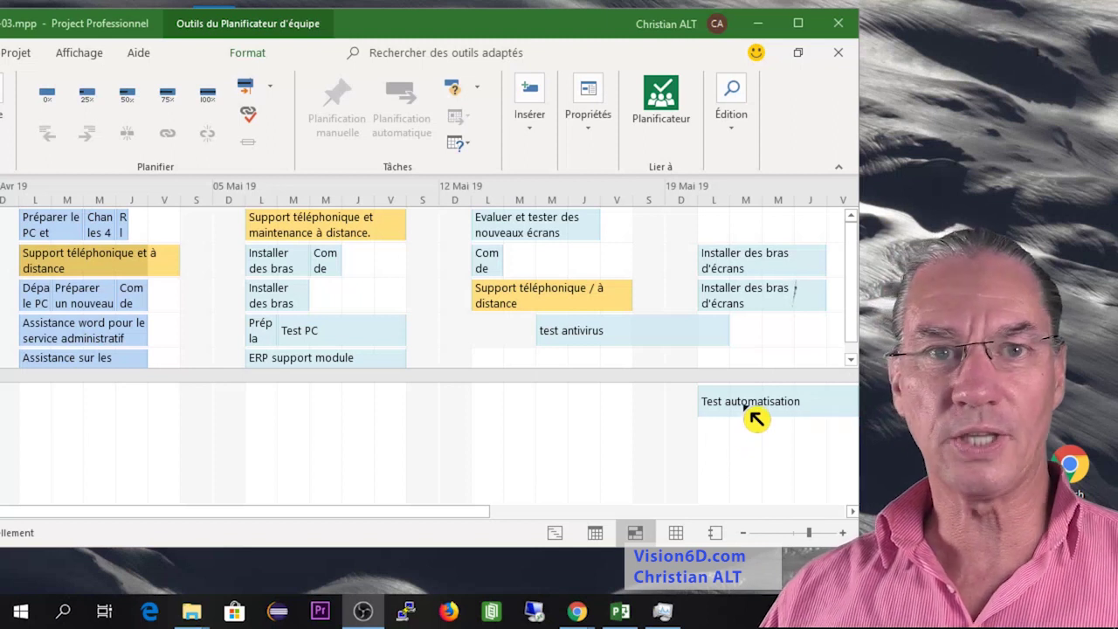
{"action": "left_click_drag", "start_coordinate": [744, 402], "coordinate": [532, 365]}
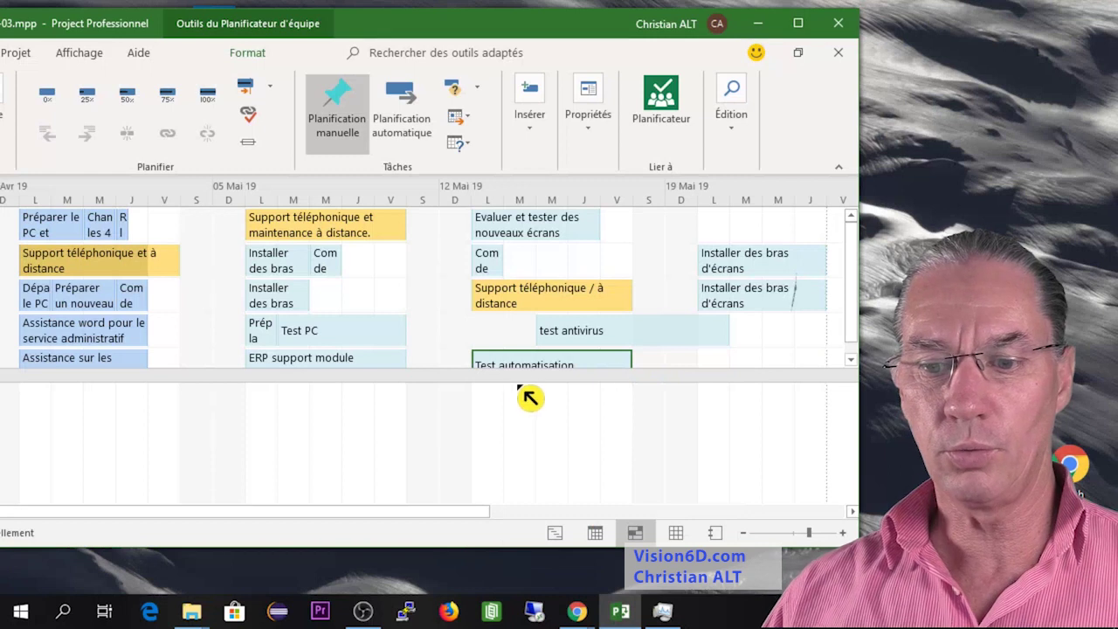
{"action": "left_click_drag", "start_coordinate": [519, 379], "coordinate": [512, 407]}
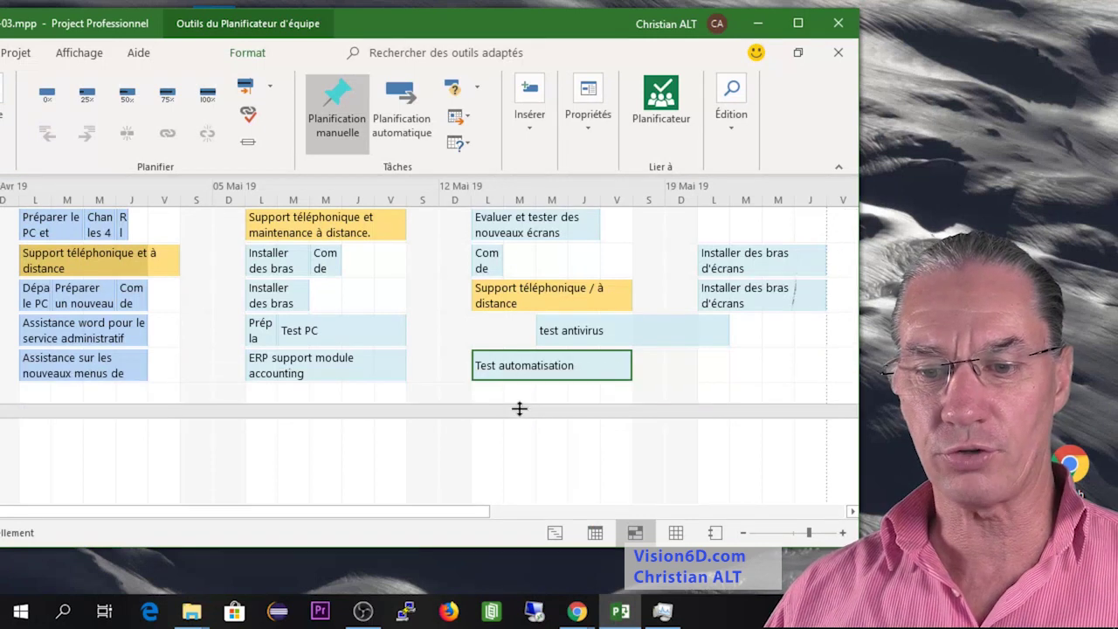
Switch "Test automatisation" to automatic scheduling and check the dates of its predecessor "test antivirus"
{"action": "mouse_move", "coordinate": [549, 374]}
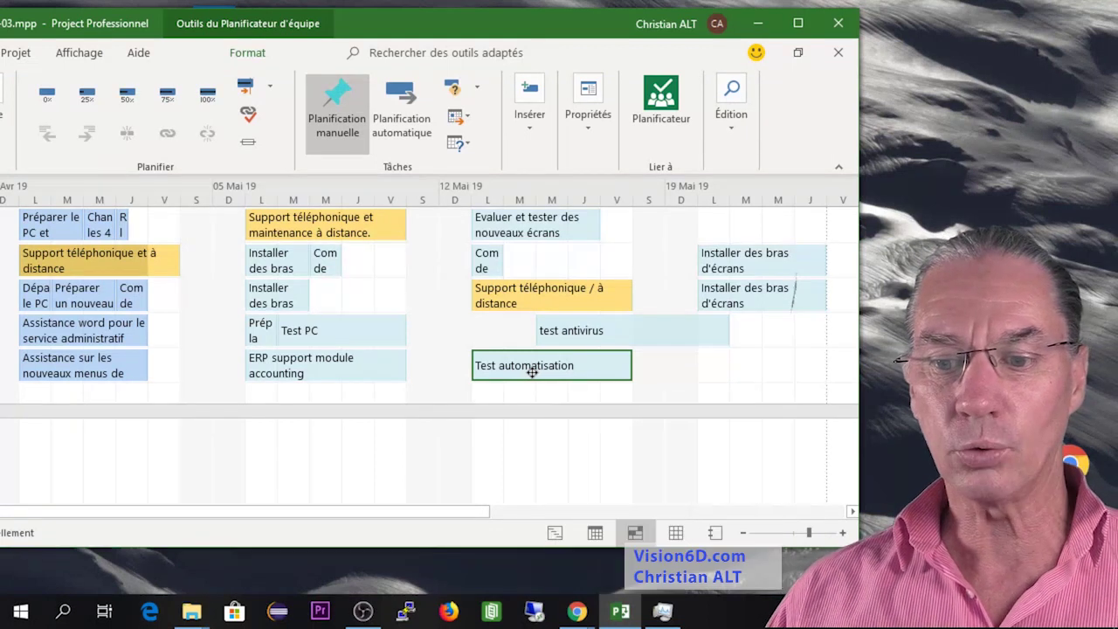
{"action": "right_click", "coordinate": [533, 373]}
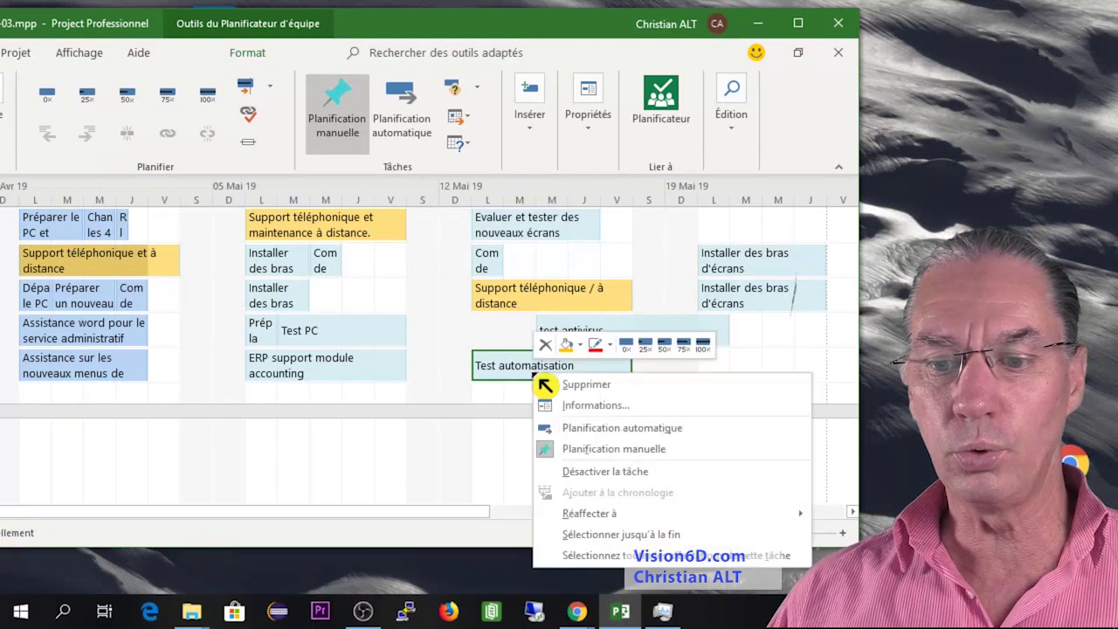
{"action": "left_click", "coordinate": [588, 437]}
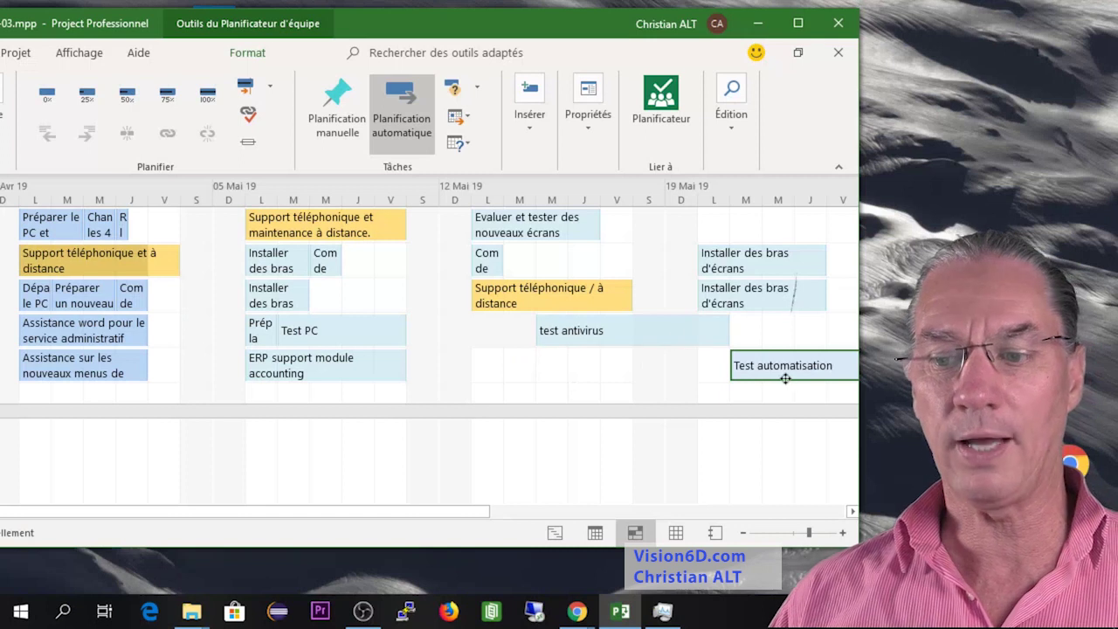
{"action": "mouse_move", "coordinate": [812, 376]}
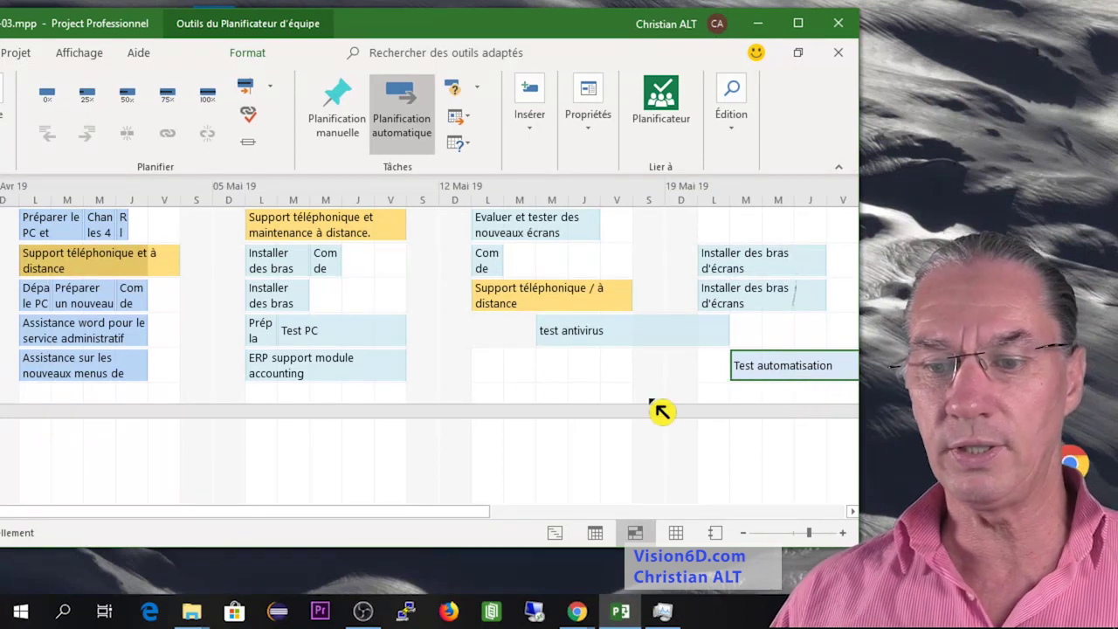
{"action": "mouse_move", "coordinate": [583, 335]}
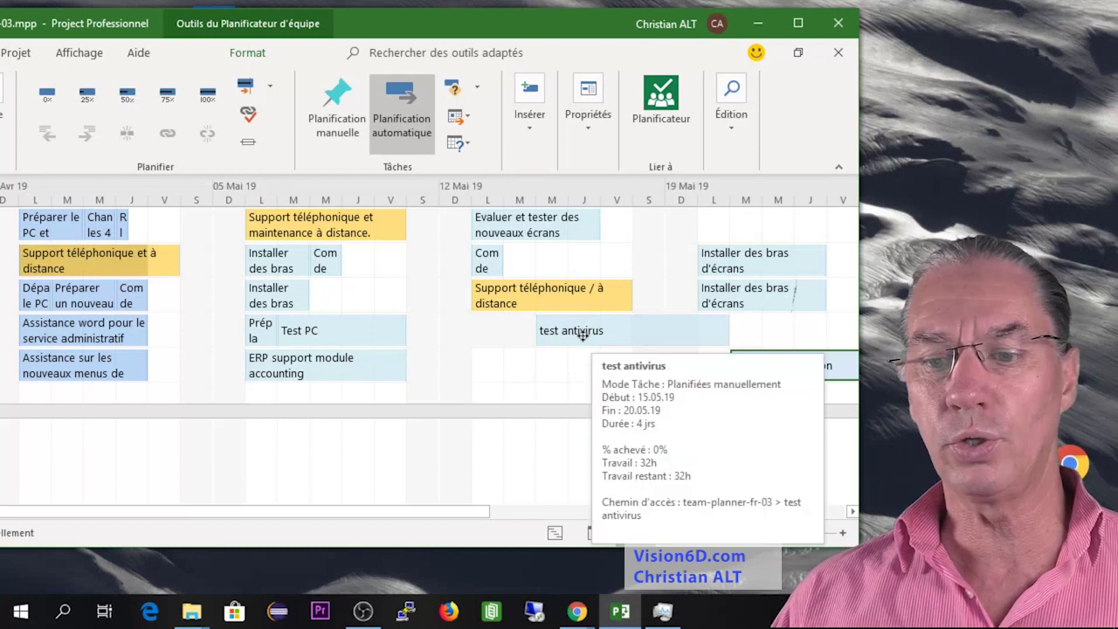